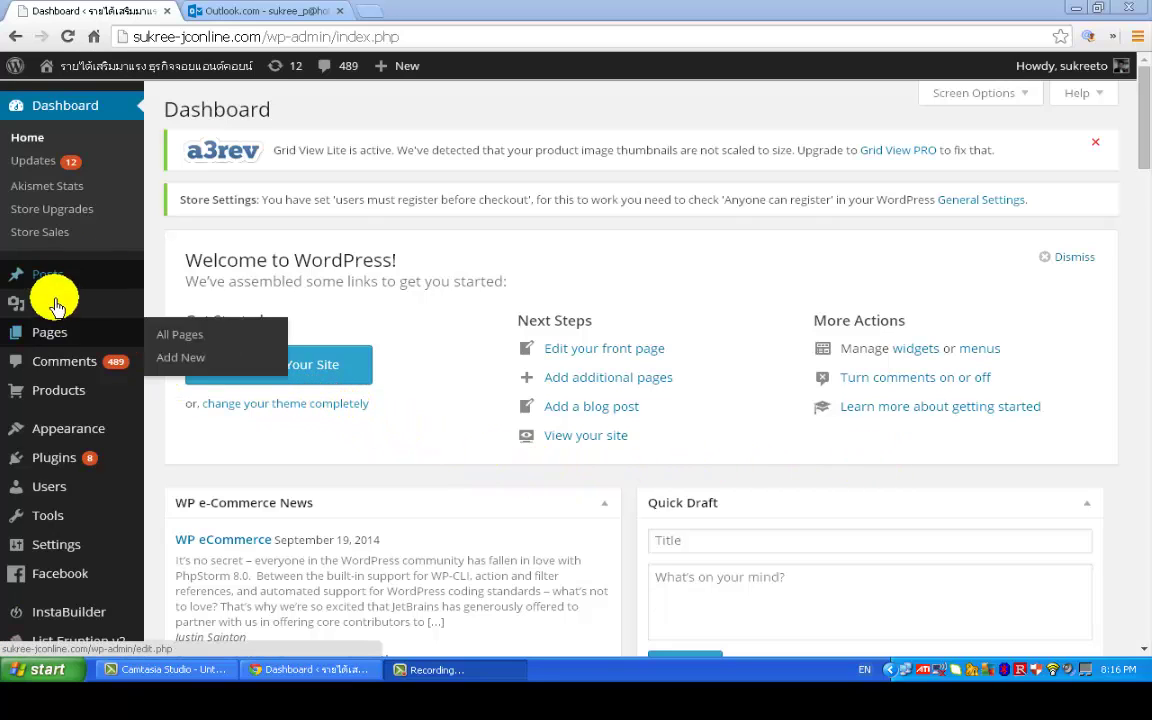
Search the plugin directory for "contact form 7", and install and activate the Contact Form 7 plugin
mouse_move(70, 345)
mouse_move(47, 460)
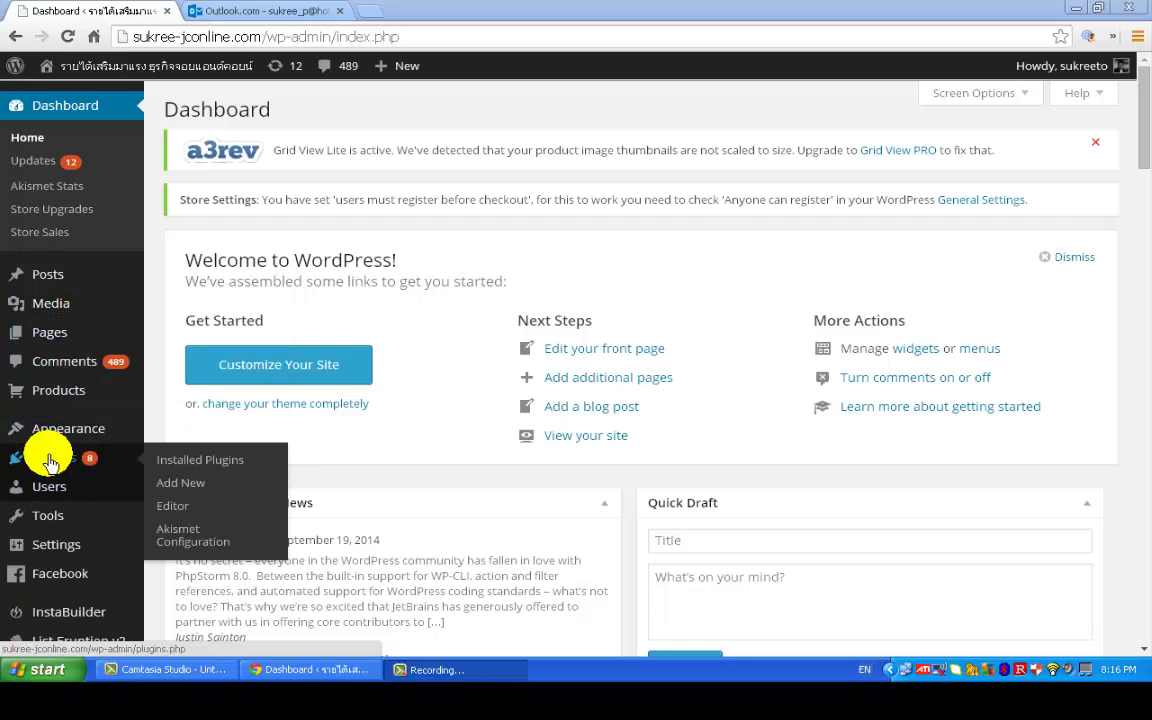
click(193, 488)
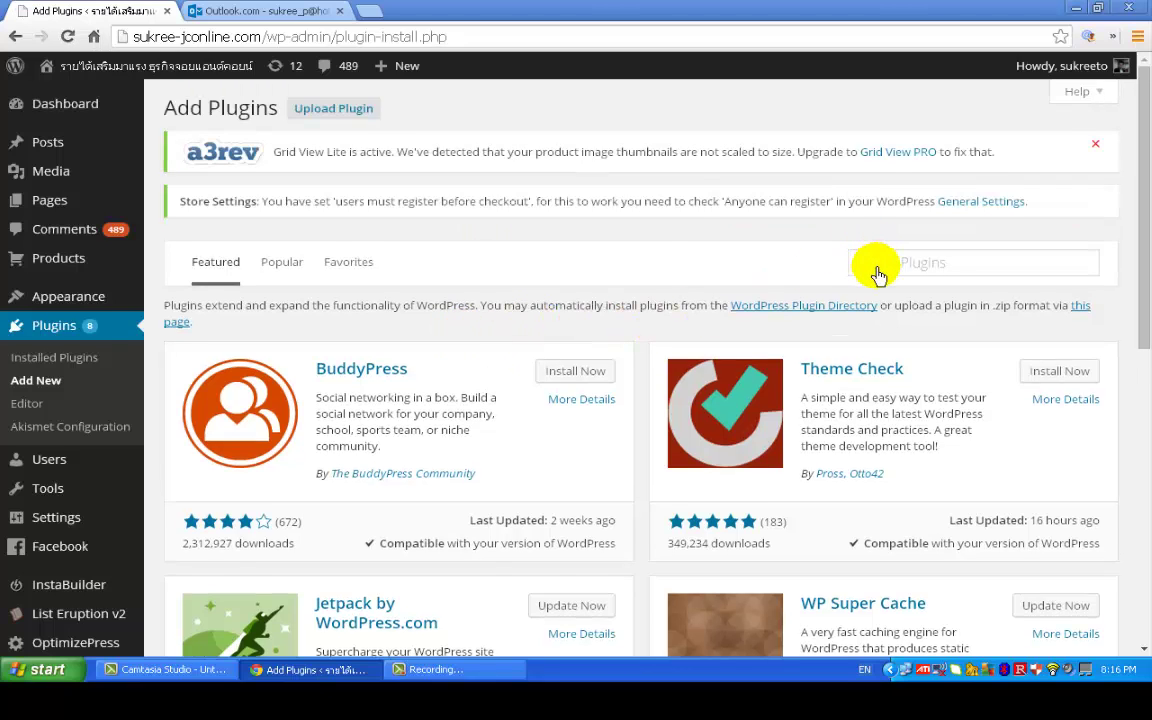
click(876, 266)
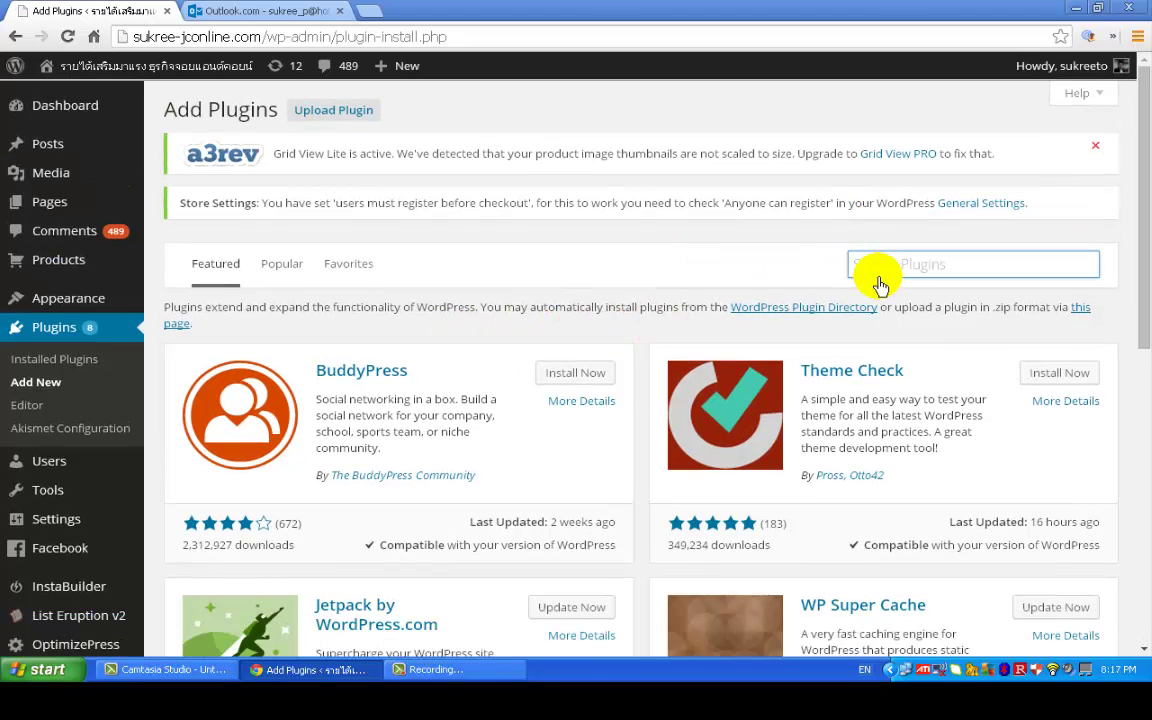
text(con)
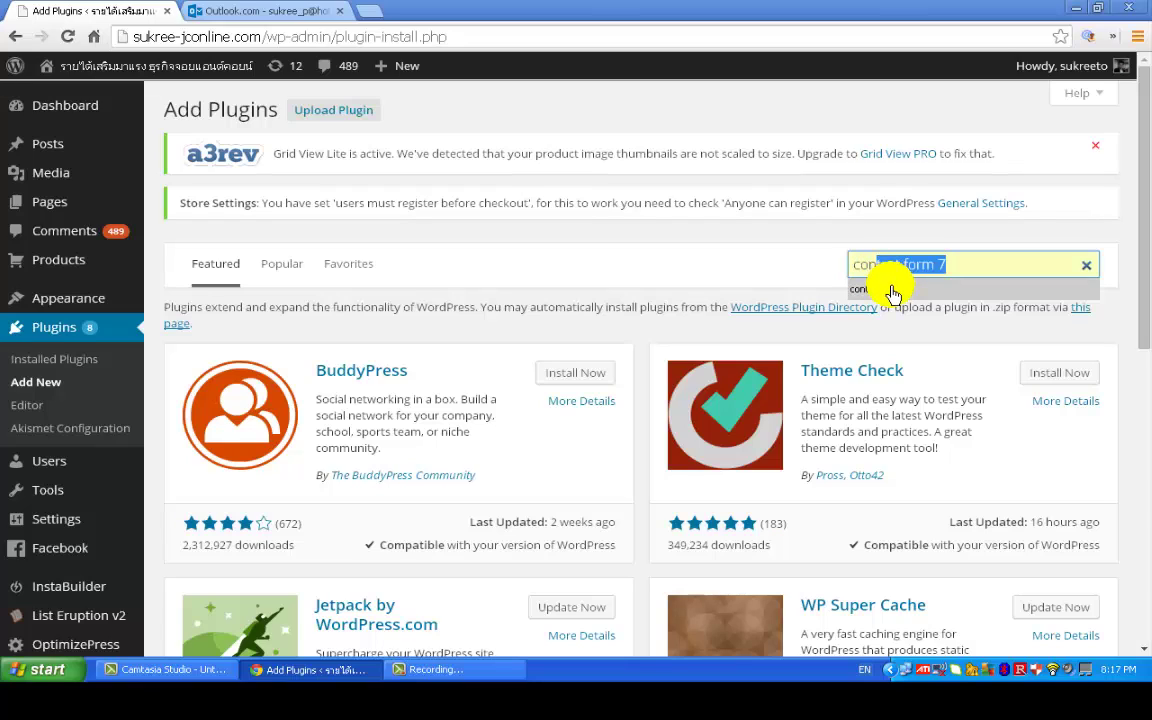
click(889, 288)
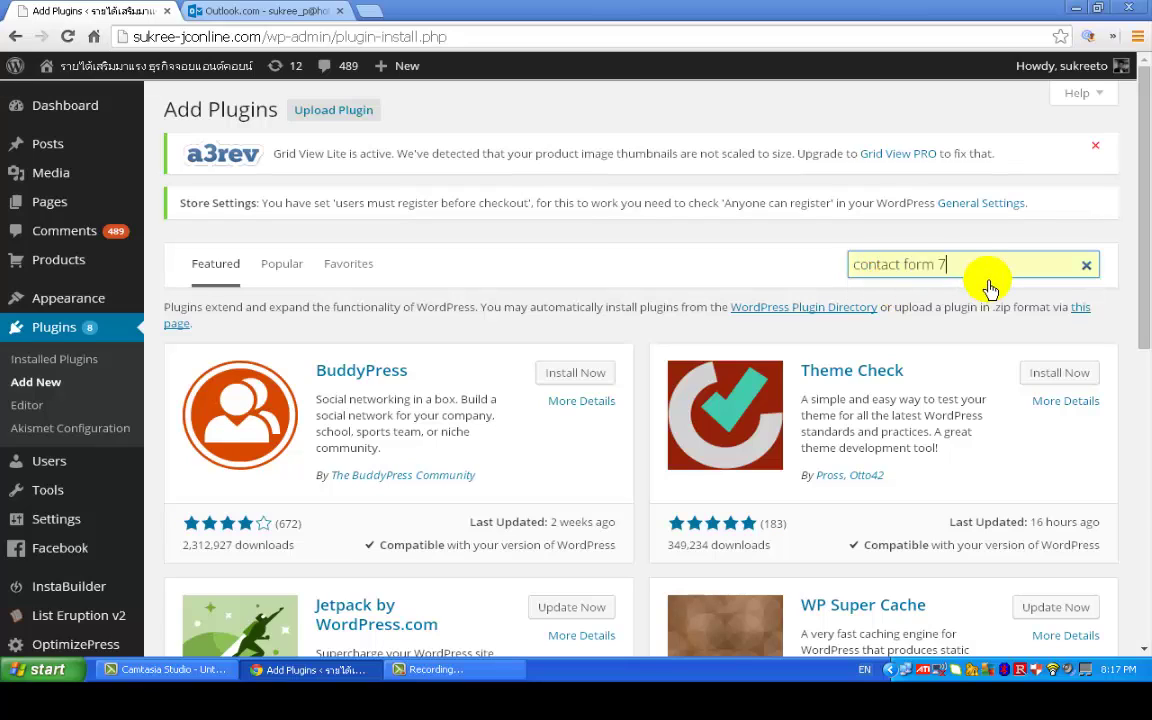
key(Return)
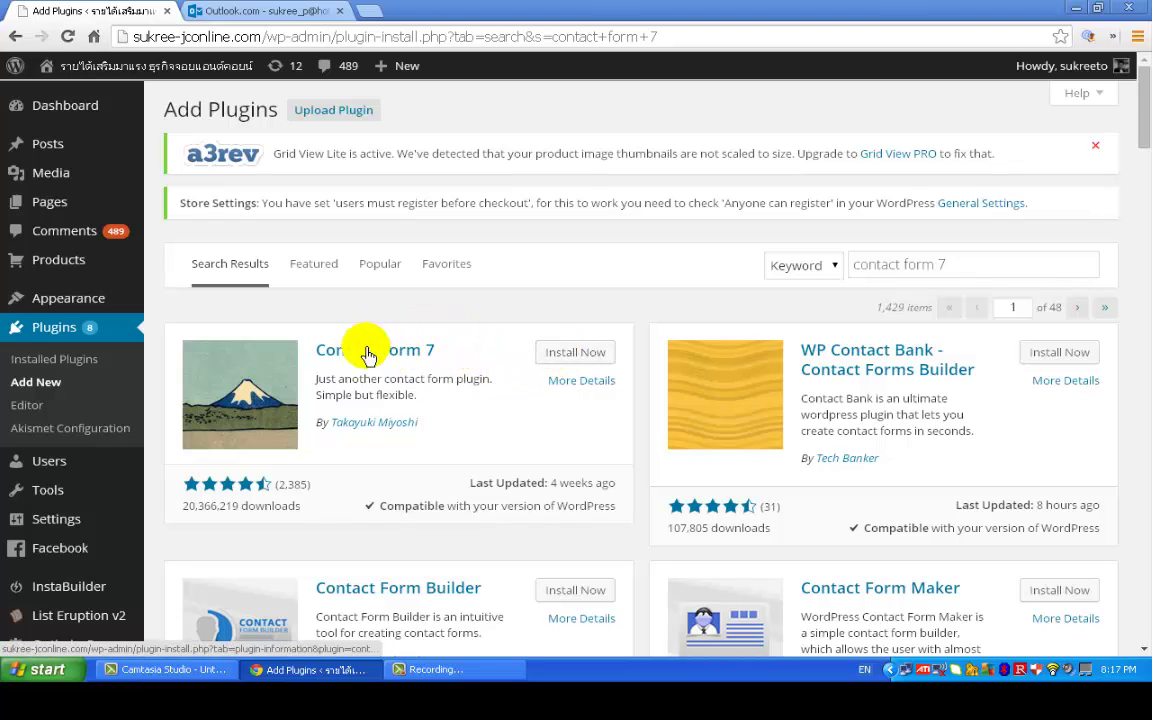
click(584, 358)
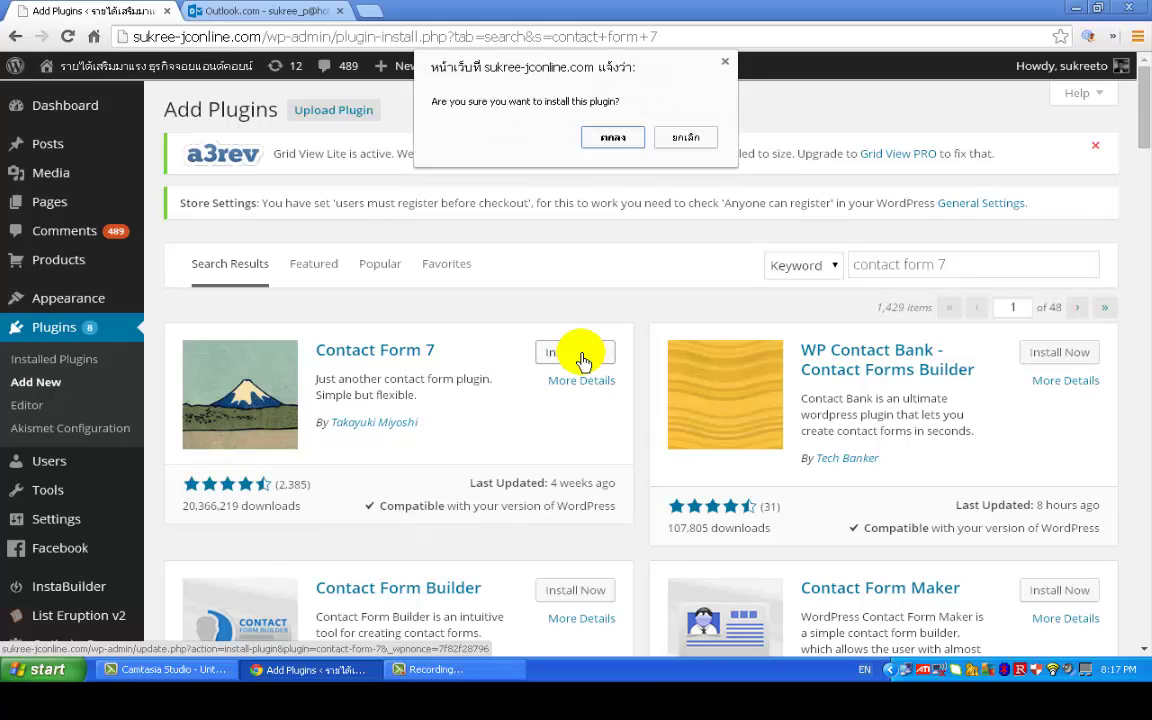
click(612, 138)
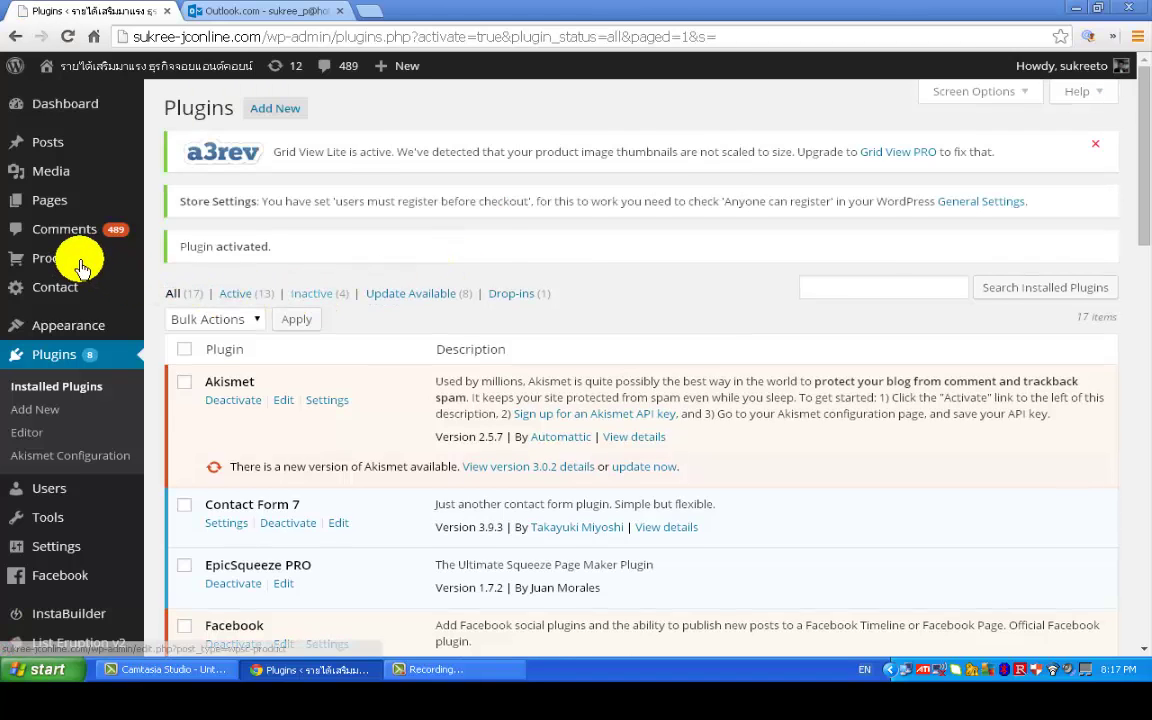
Start a new contact form using Thai instead of the default language
mouse_move(77, 257)
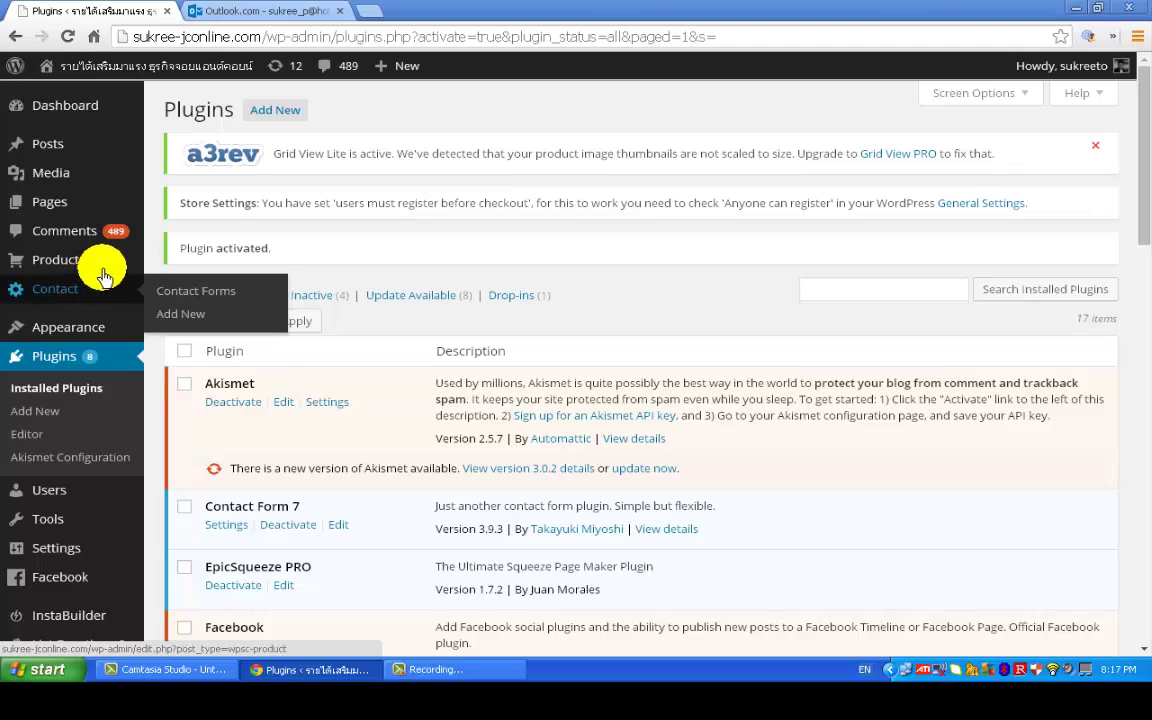
mouse_move(73, 300)
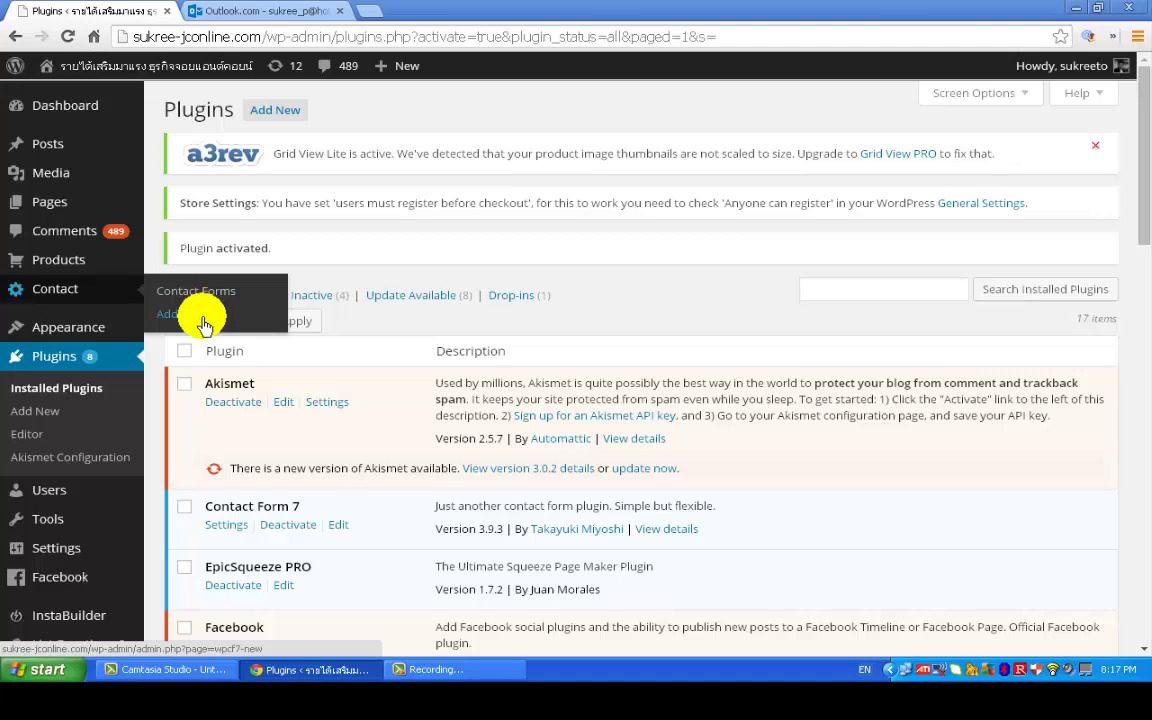
click(202, 320)
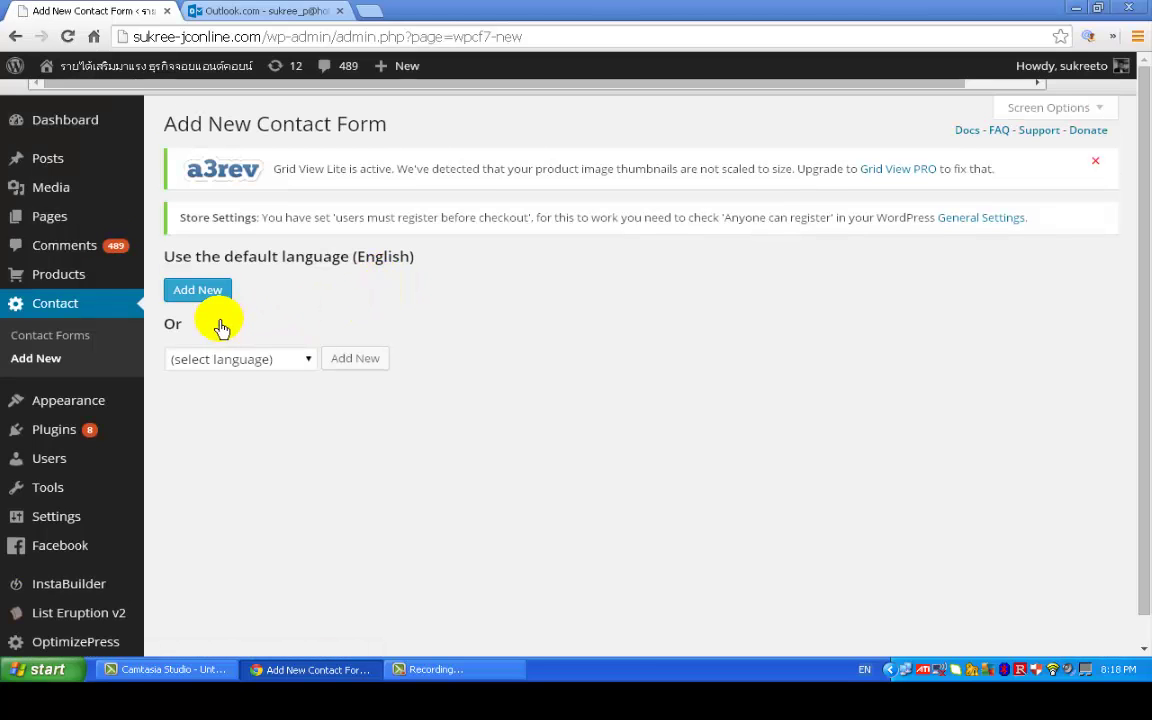
click(297, 350)
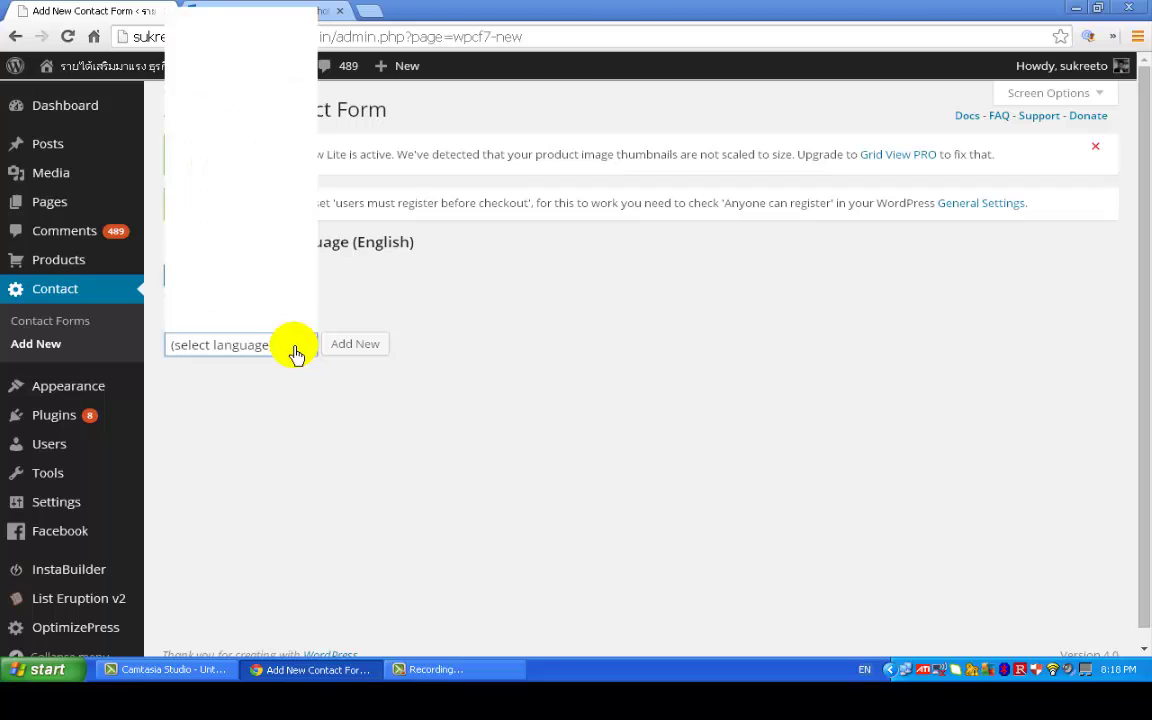
scroll(307, 213, down, 3)
scroll(307, 213, down, 10)
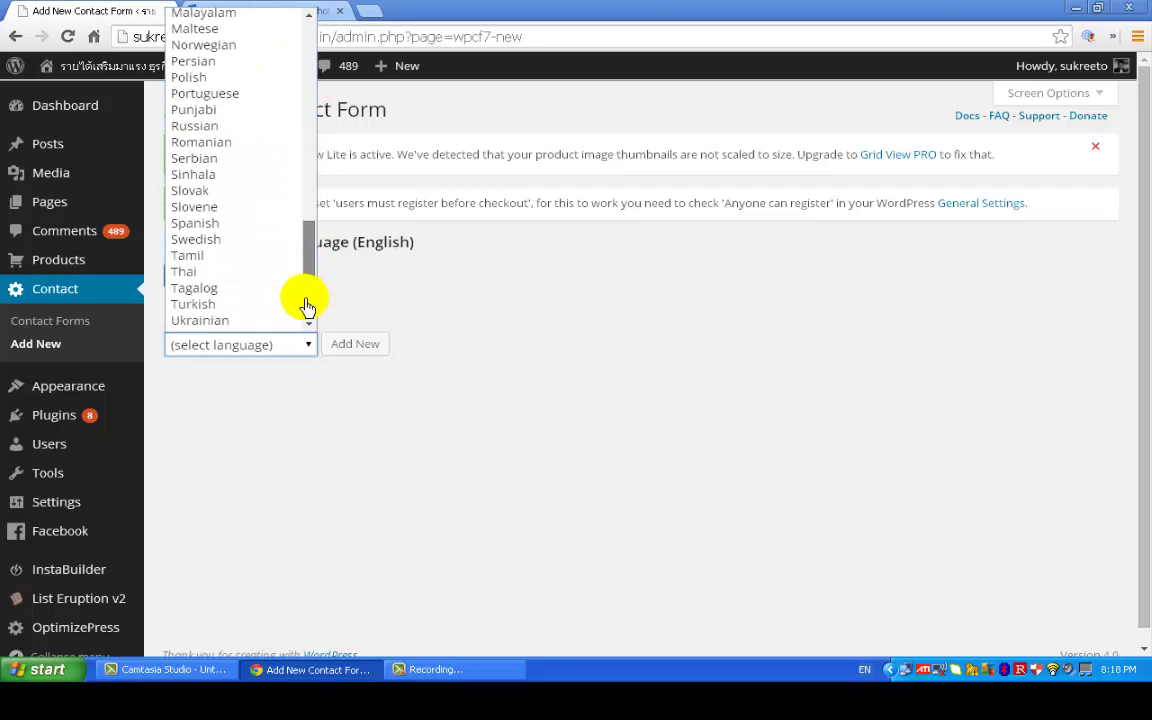
click(242, 263)
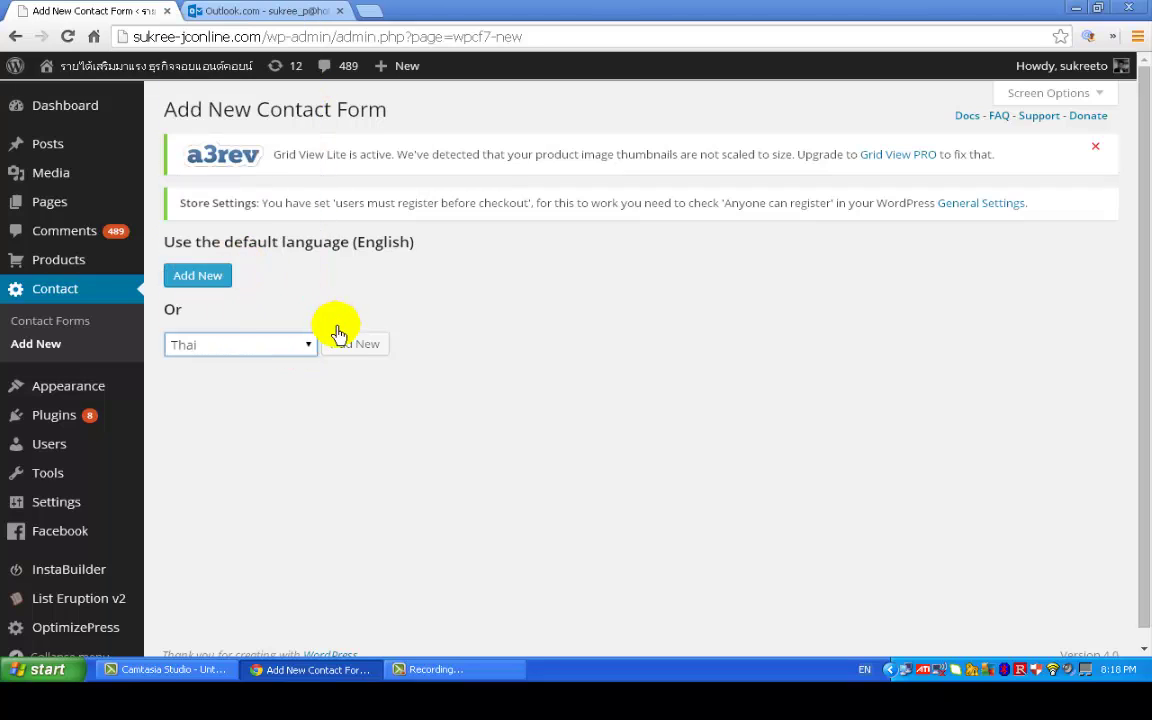
click(357, 347)
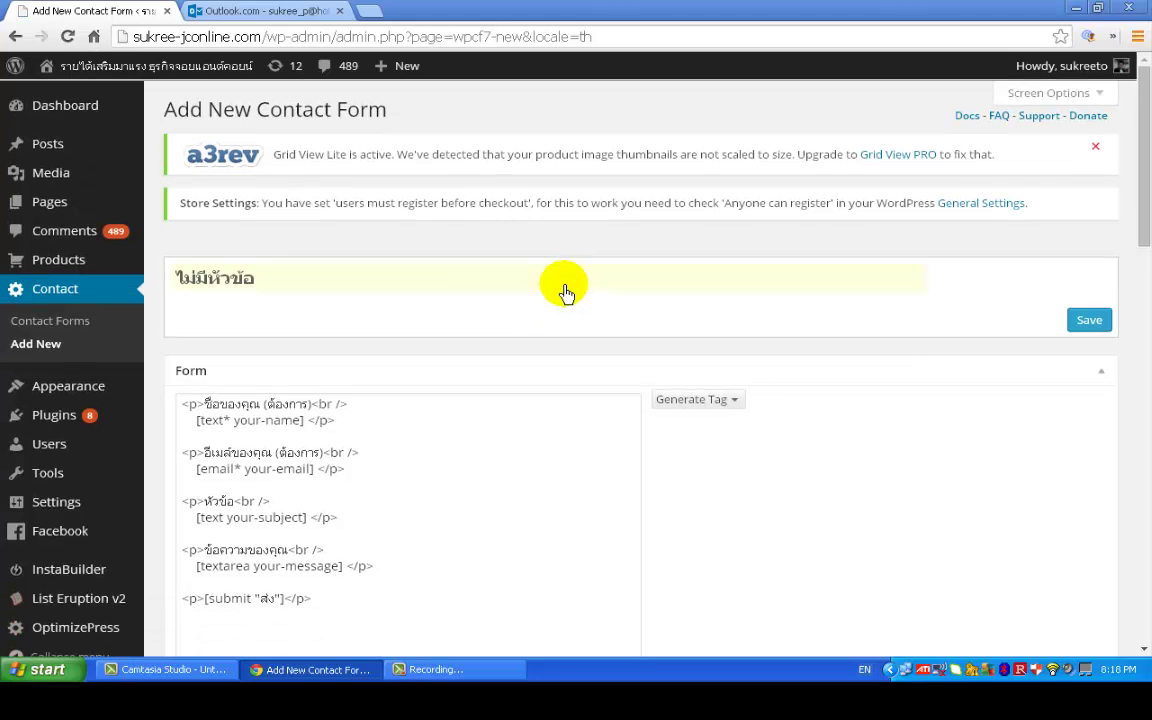
Replace the contact form's placeholder title with "แจ้งการโอนเงิน"
click(476, 290)
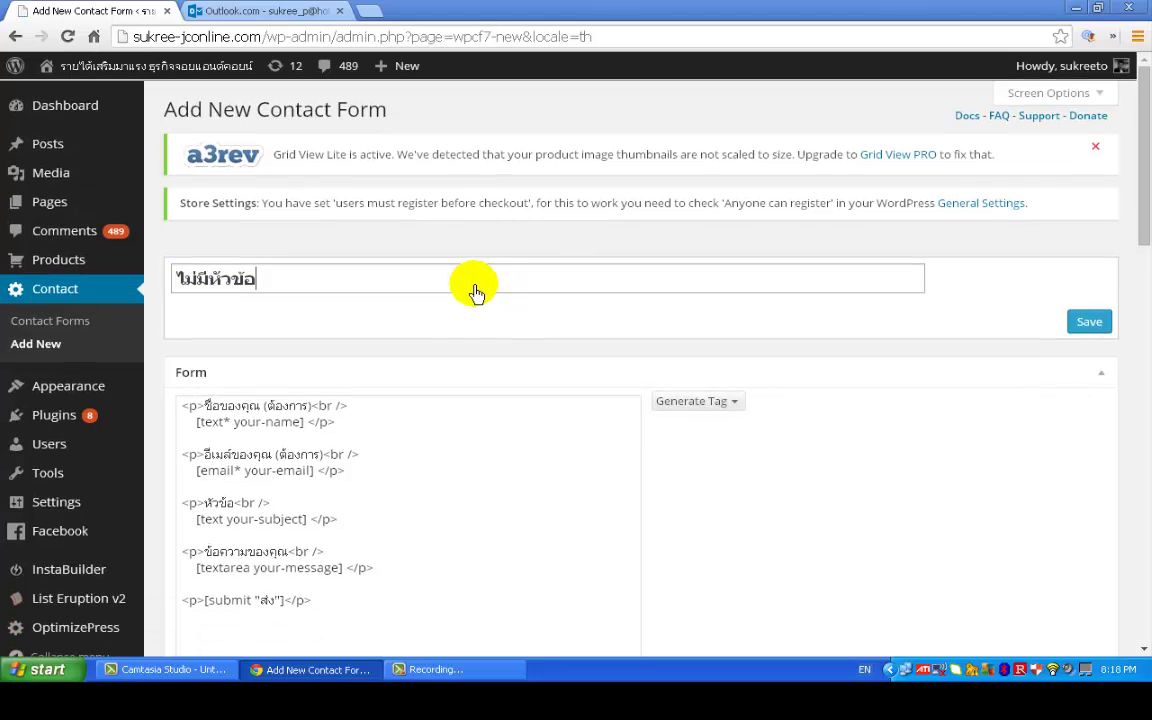
key(ctrl+a)
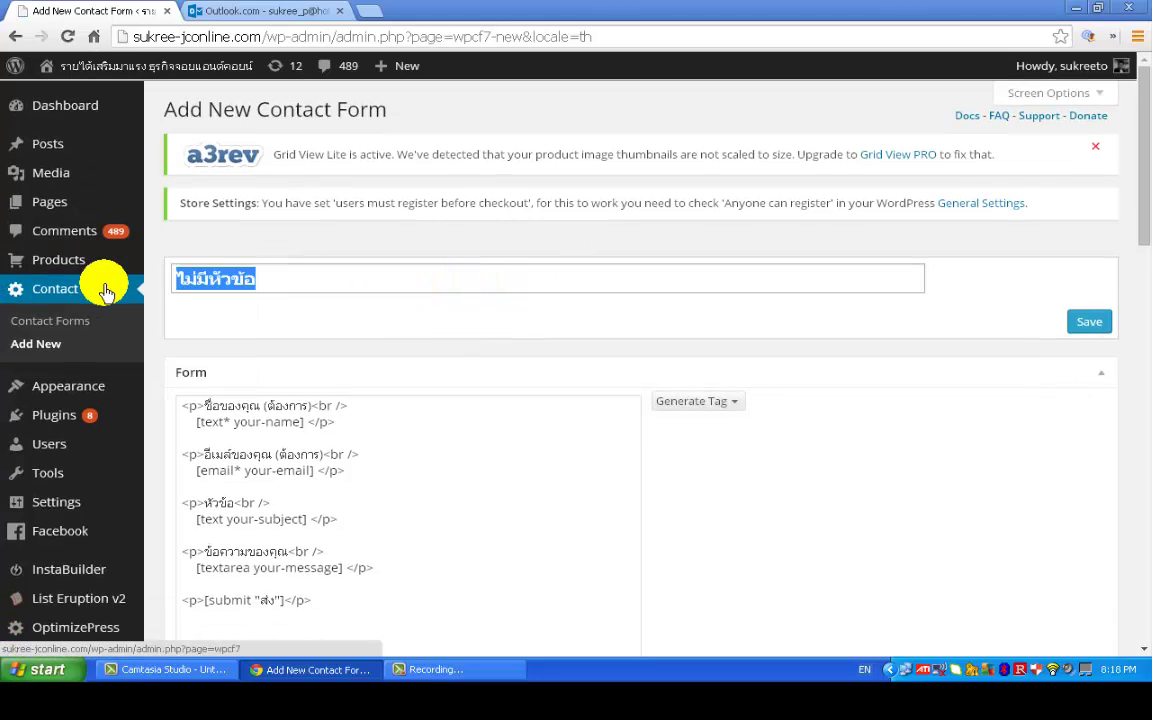
text(C)
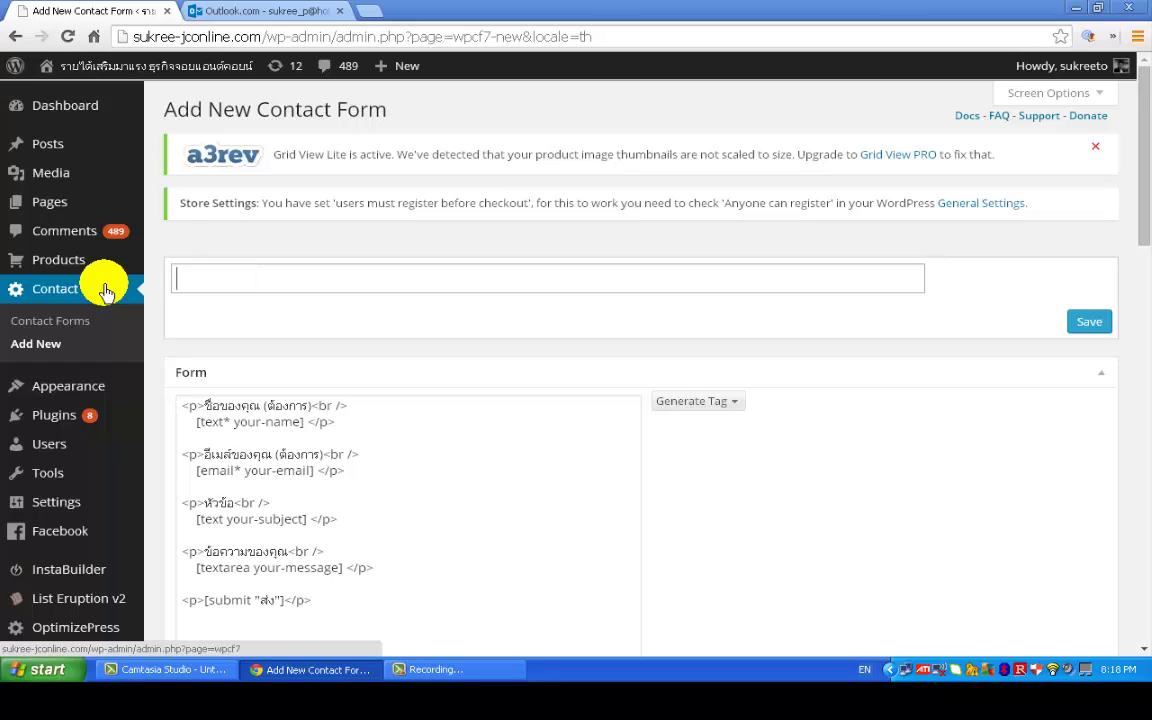
text(แ)
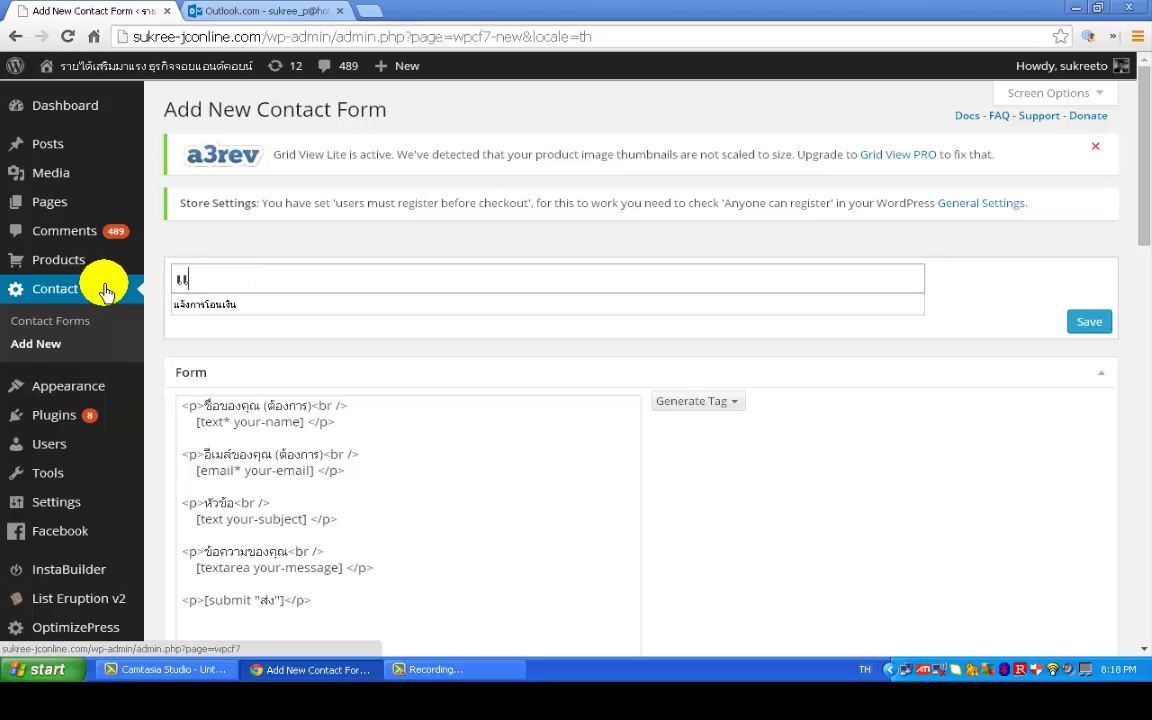
click(212, 305)
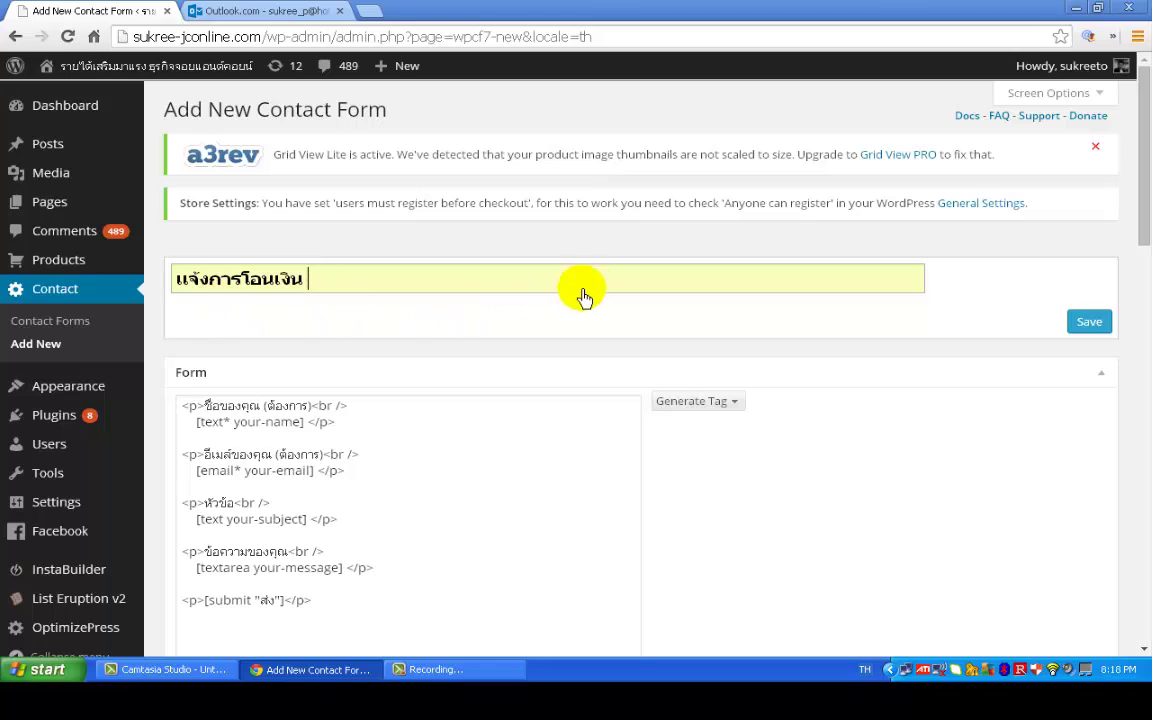
Look over the default form template and the available tag types, and save the contact form with its default fields
scroll(595, 298, down, 2)
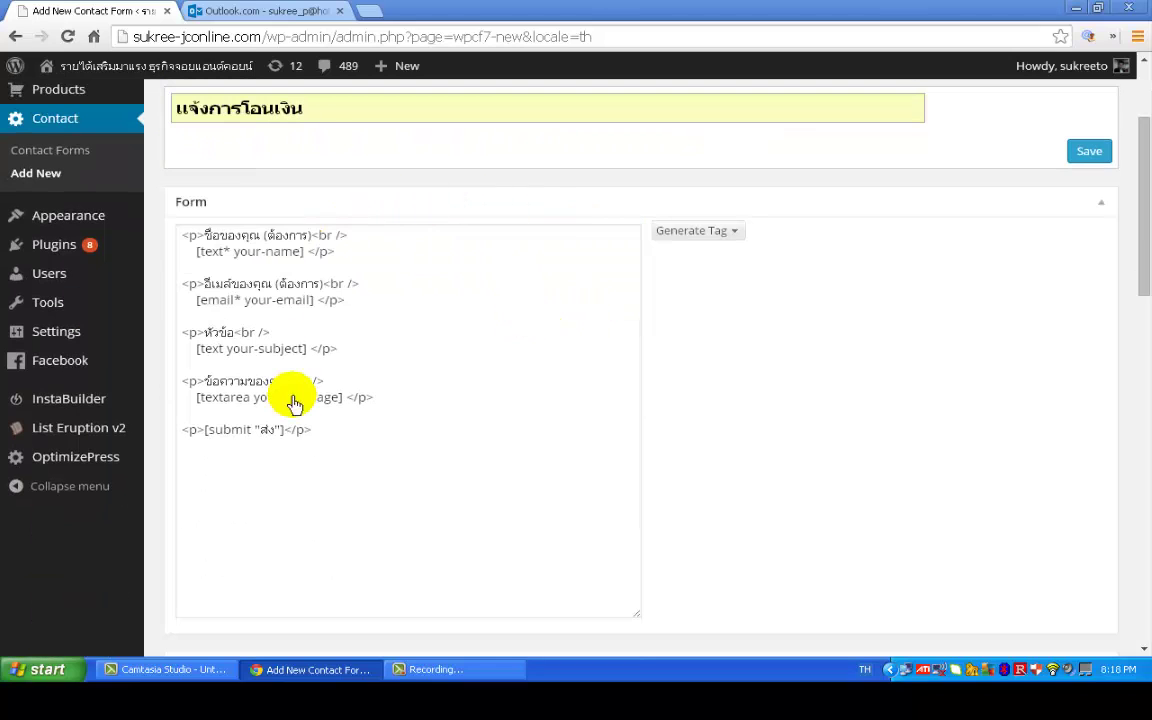
scroll(757, 336, down, 2)
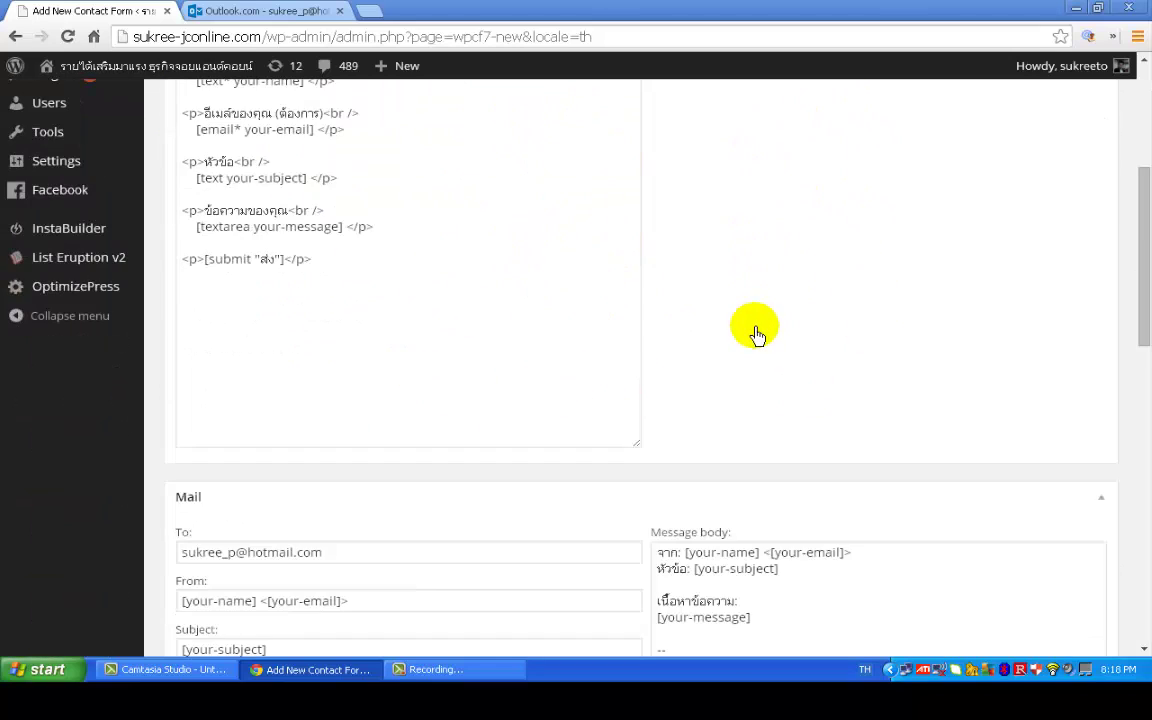
scroll(757, 336, up, 2)
click(725, 236)
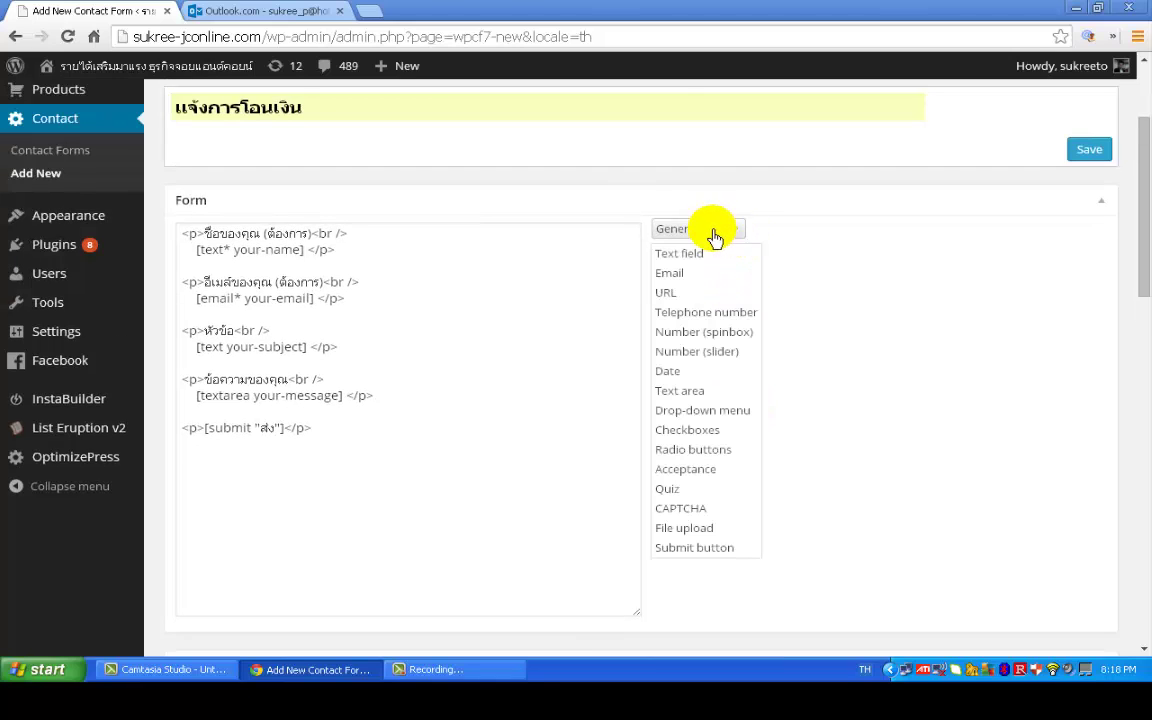
click(880, 215)
scroll(1000, 200, up, 2)
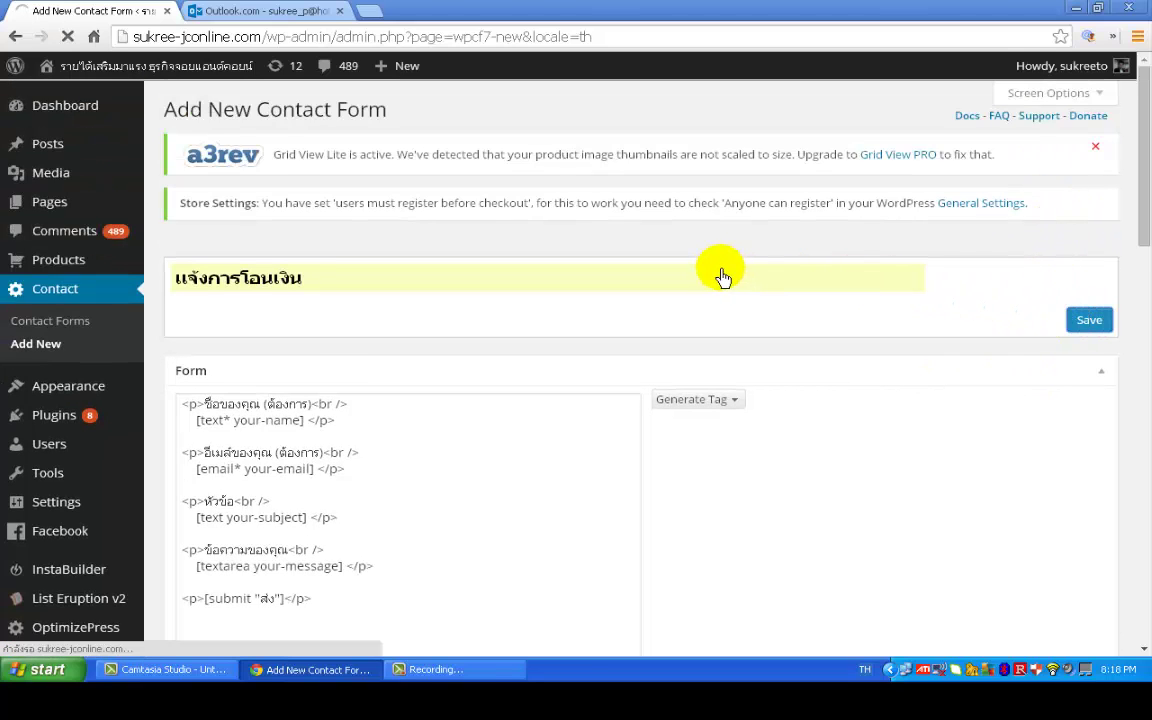
Copy the shortcode of the "แจ้งการโอนเงิน" contact form
scroll(720, 276, down, 1)
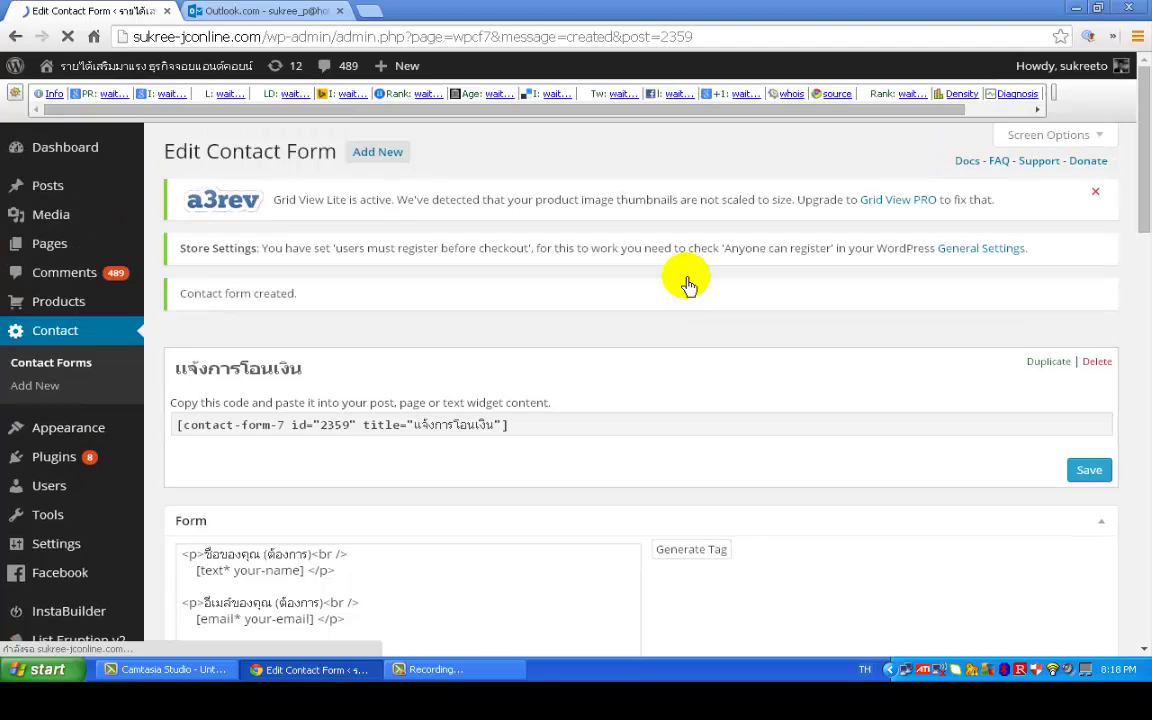
scroll(688, 285, down, 2)
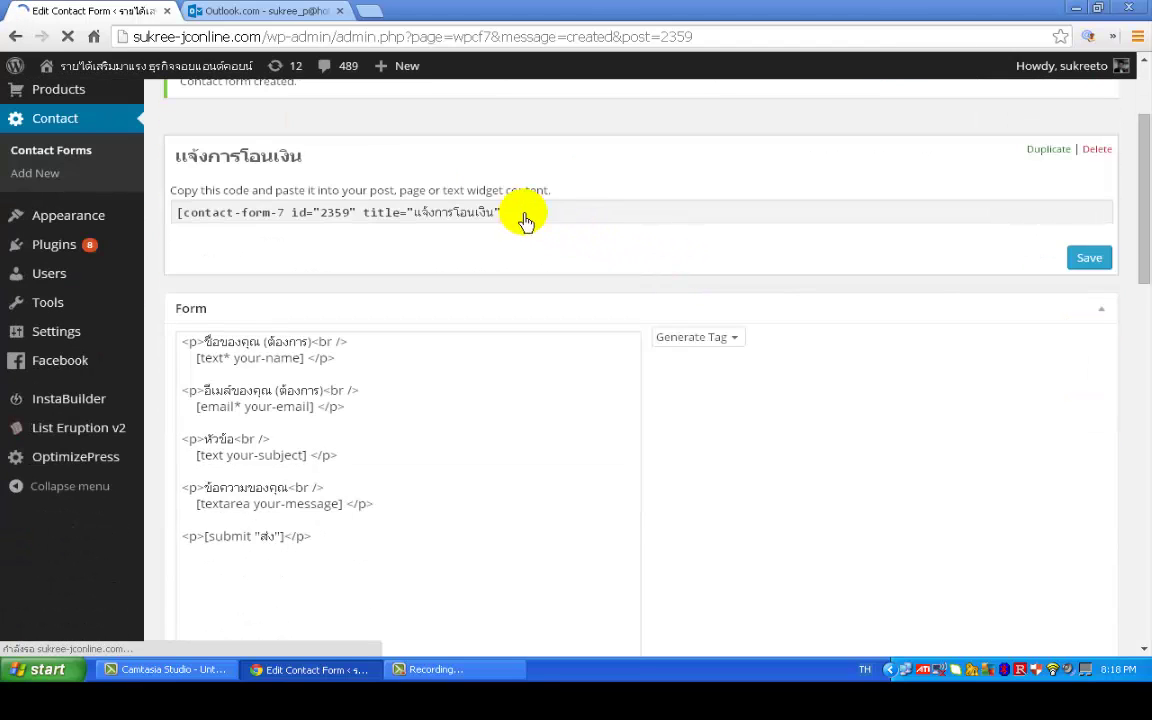
click(528, 221)
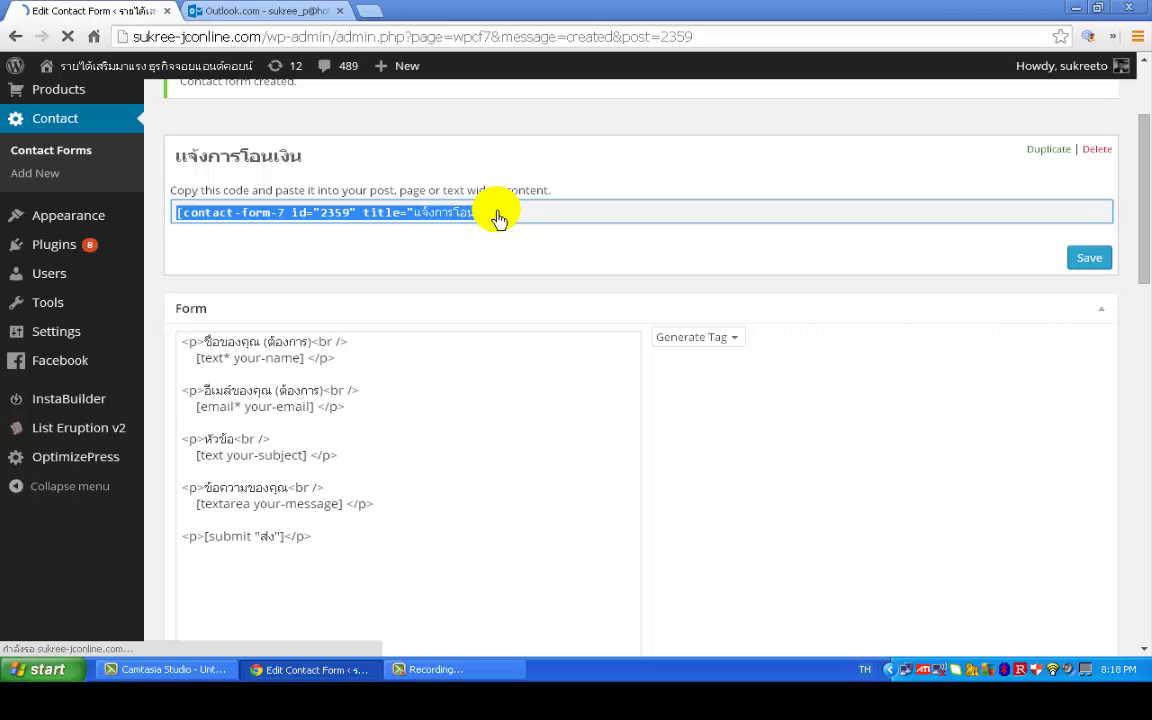
right_click(498, 220)
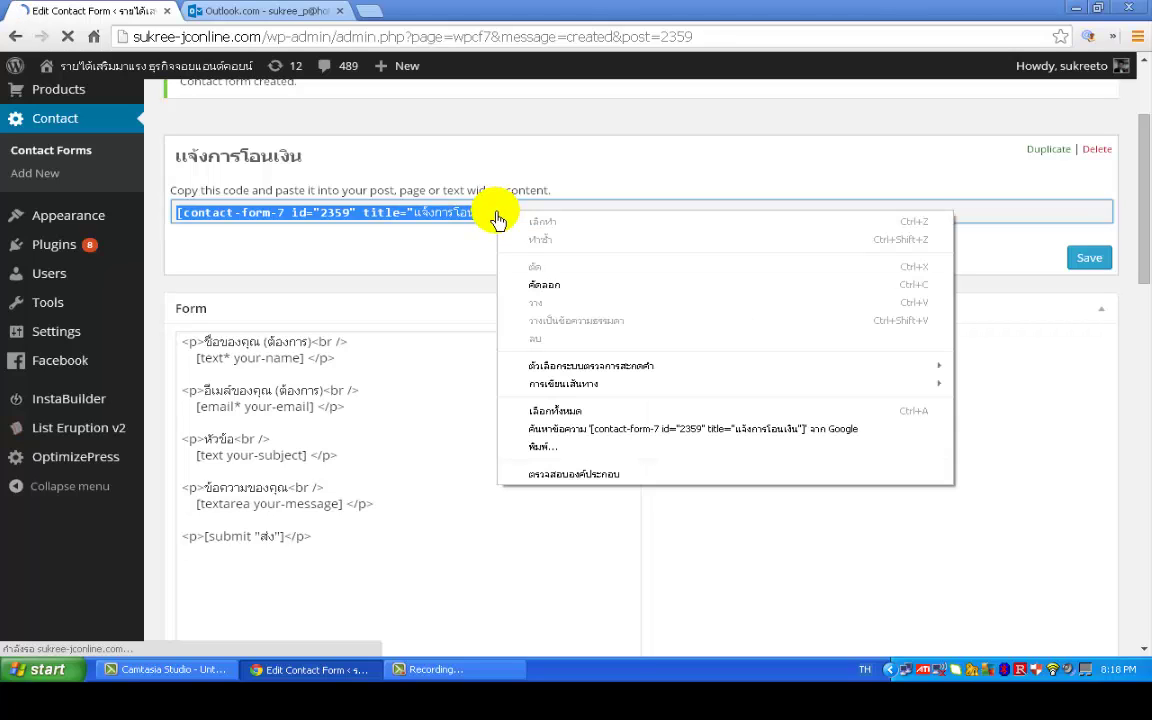
click(540, 285)
Create a new page titled "แจ้งการโอนเงิน 2" and place the cursor in its content area
scroll(140, 246, up, 1)
scroll(140, 246, up, 1)
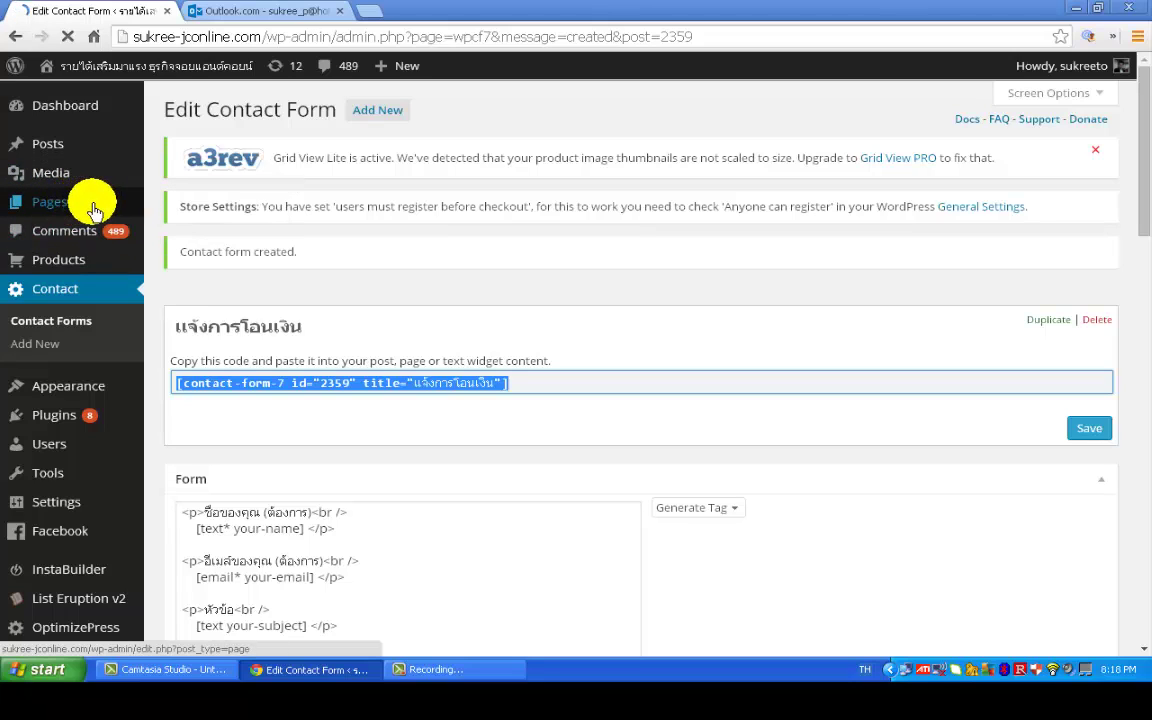
mouse_move(62, 210)
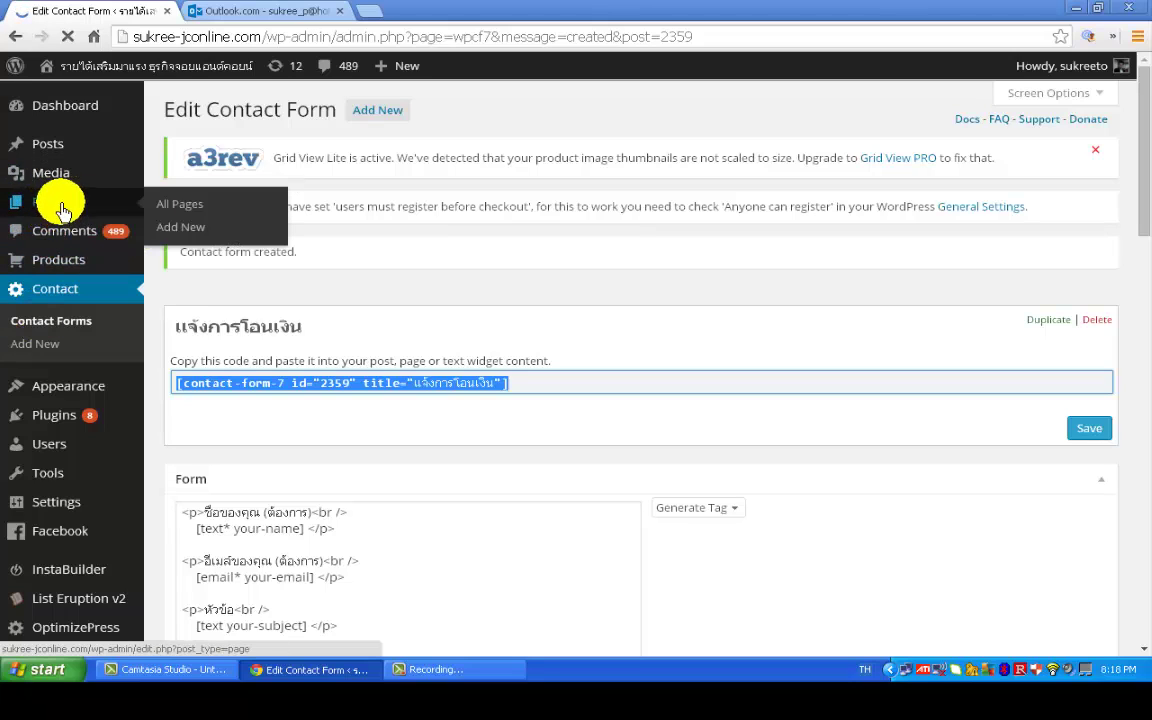
click(182, 205)
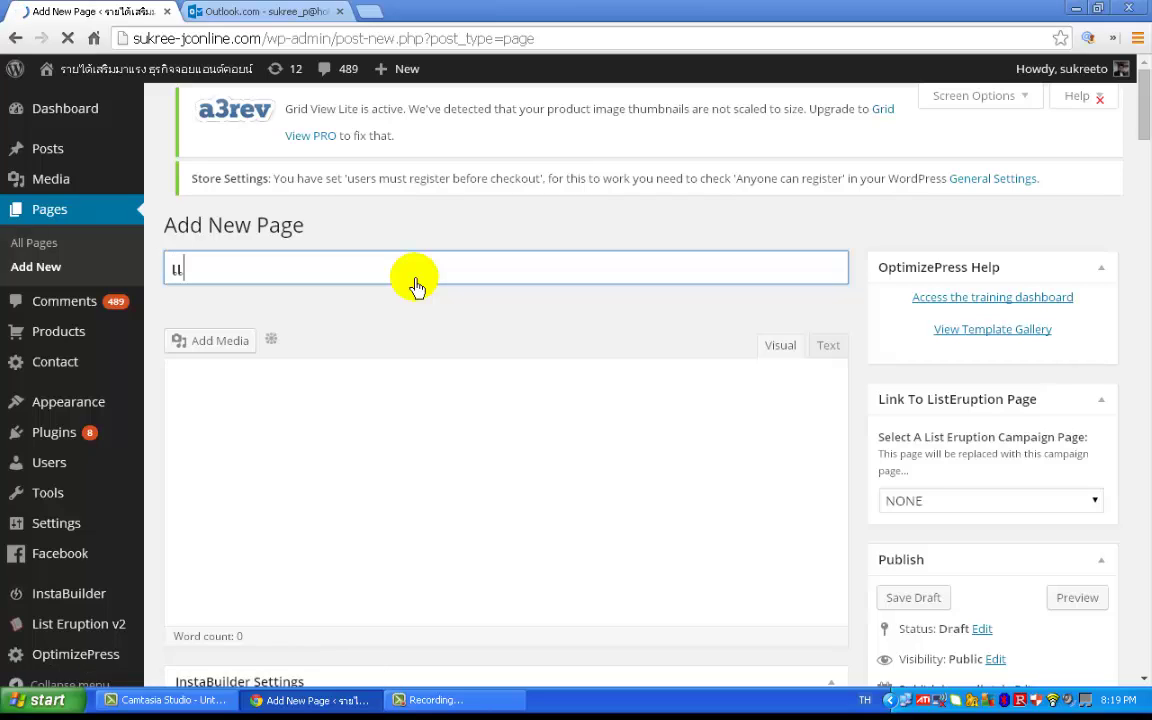
text(แจ)
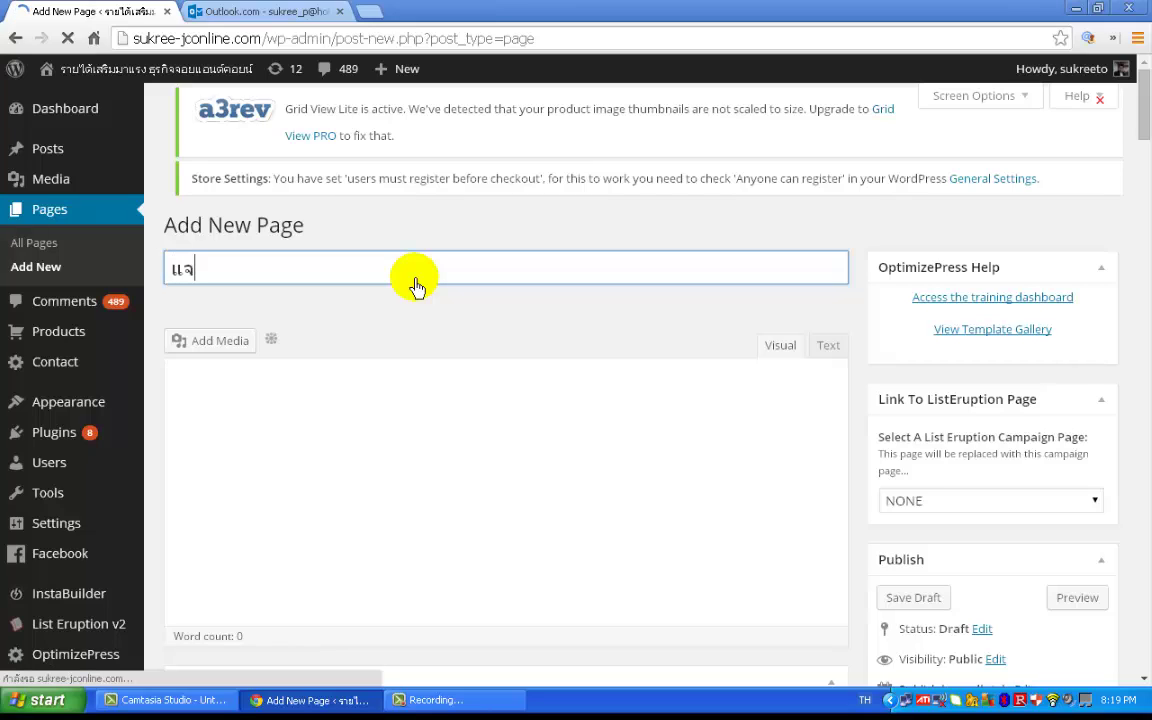
text(้งการโอนเงิน)
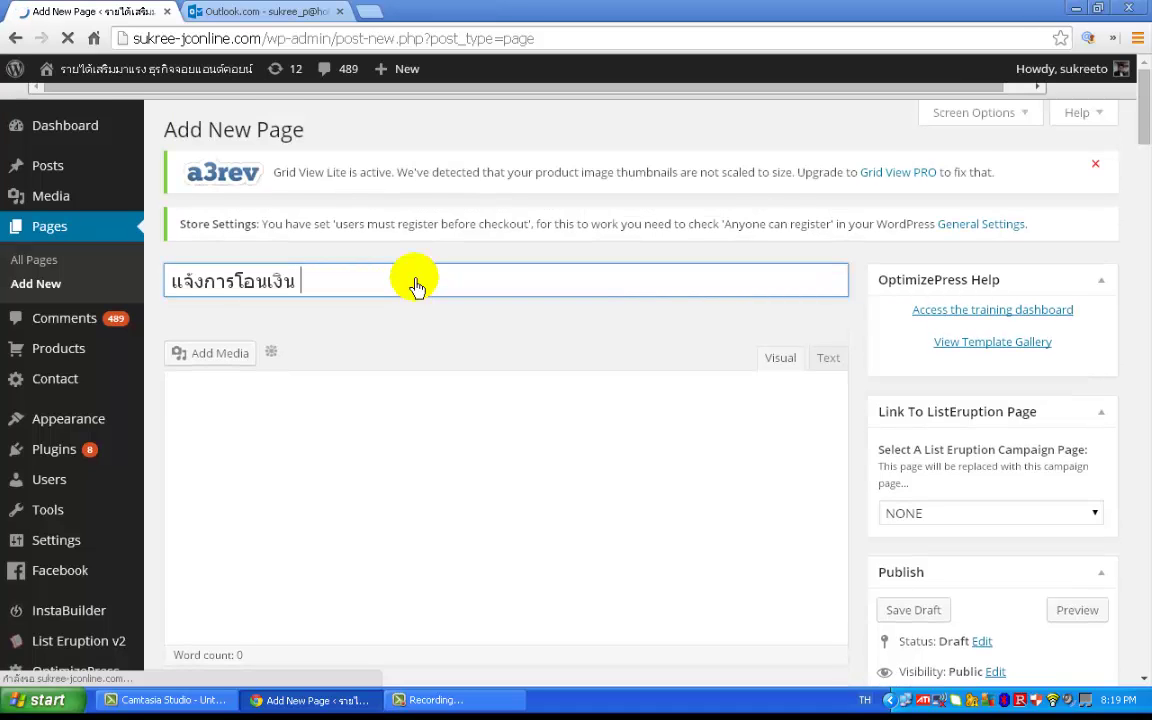
text( 2)
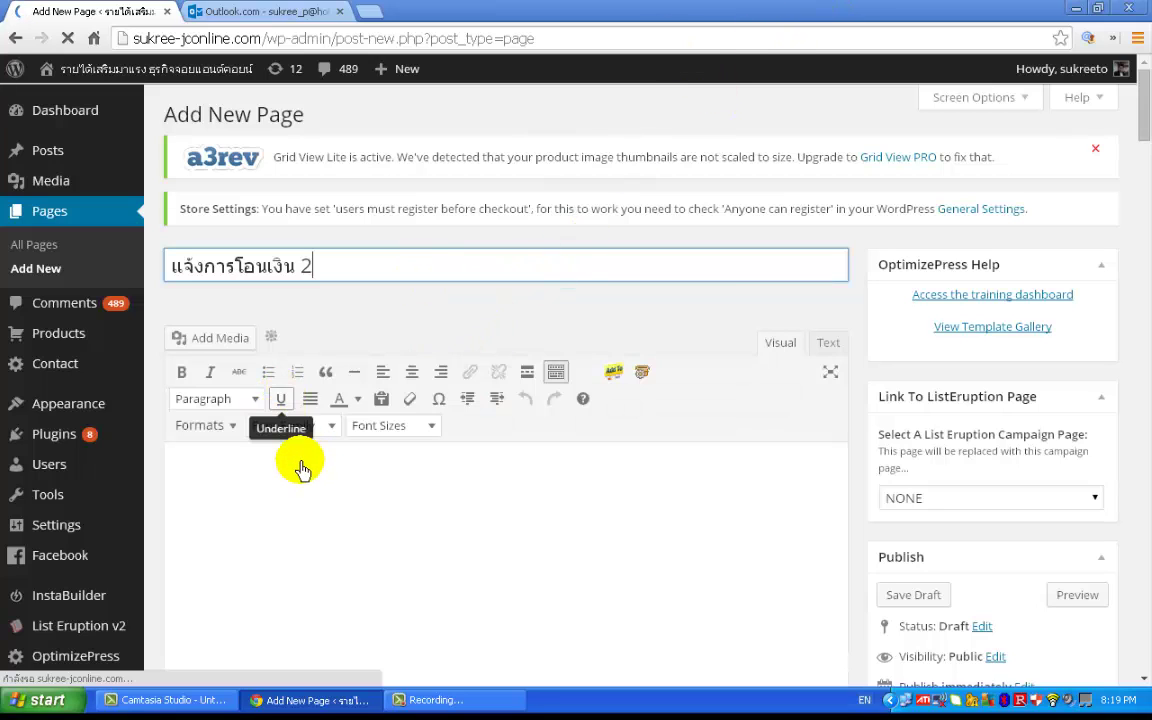
click(224, 472)
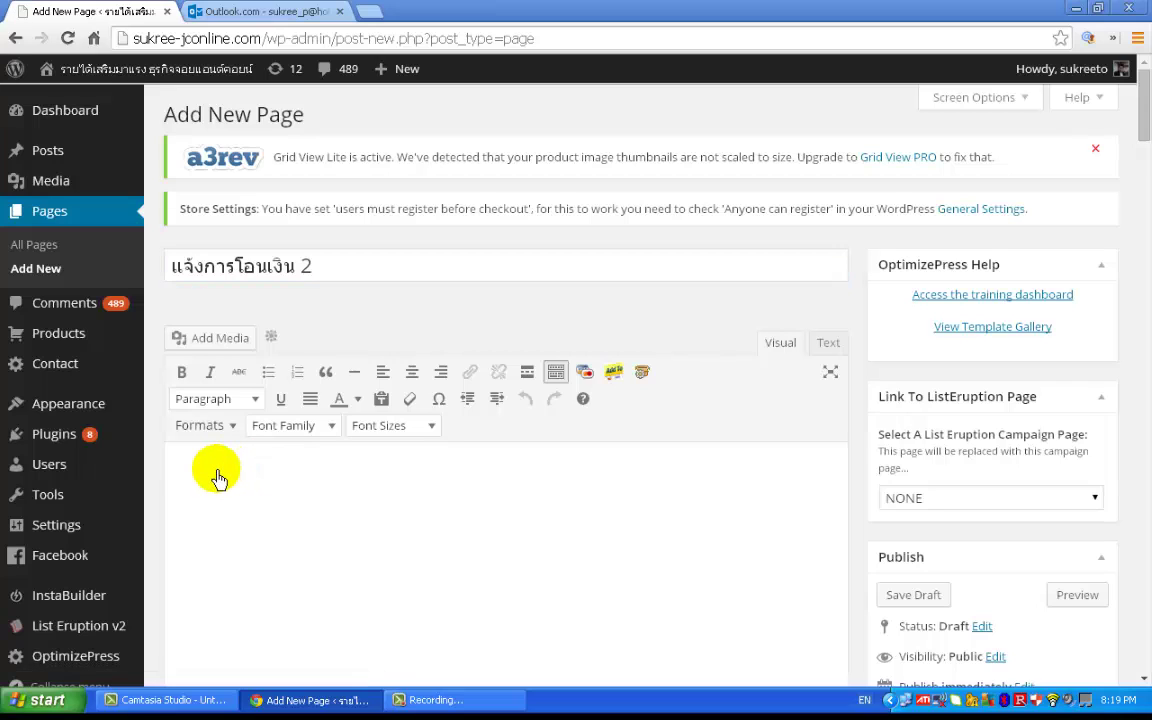
Paste the shortcode [contact-form-7 id="2359" title="แจ้งการโอนเงิน"] into the page content and center it
right_click(218, 478)
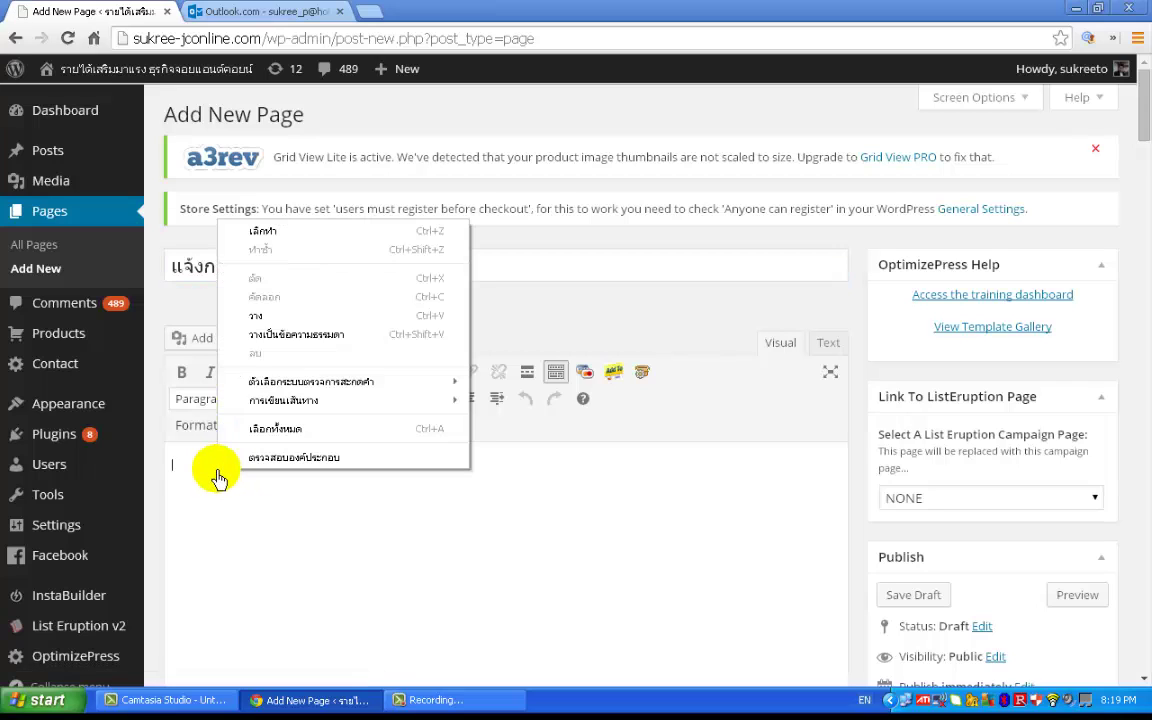
click(268, 322)
drag(414, 466, 154, 450)
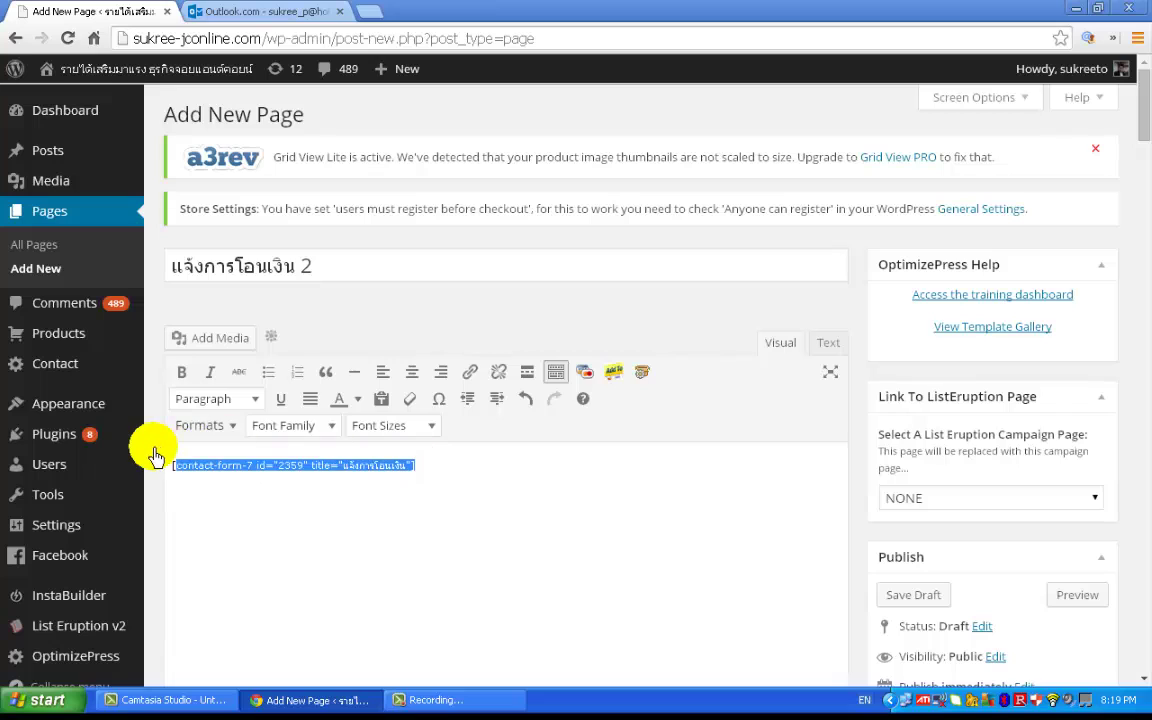
click(411, 372)
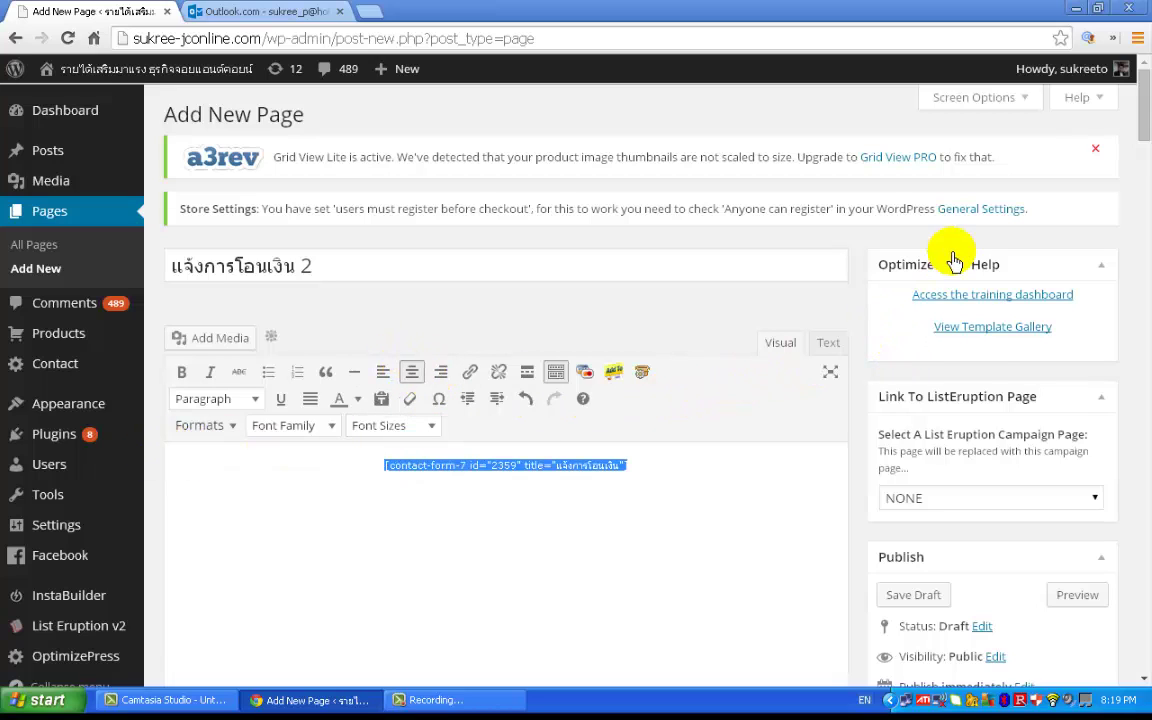
Publish the "แจ้งการโอนเงิน 2" page and look over the embedded form on the live page
scroll(1003, 383, down, 2)
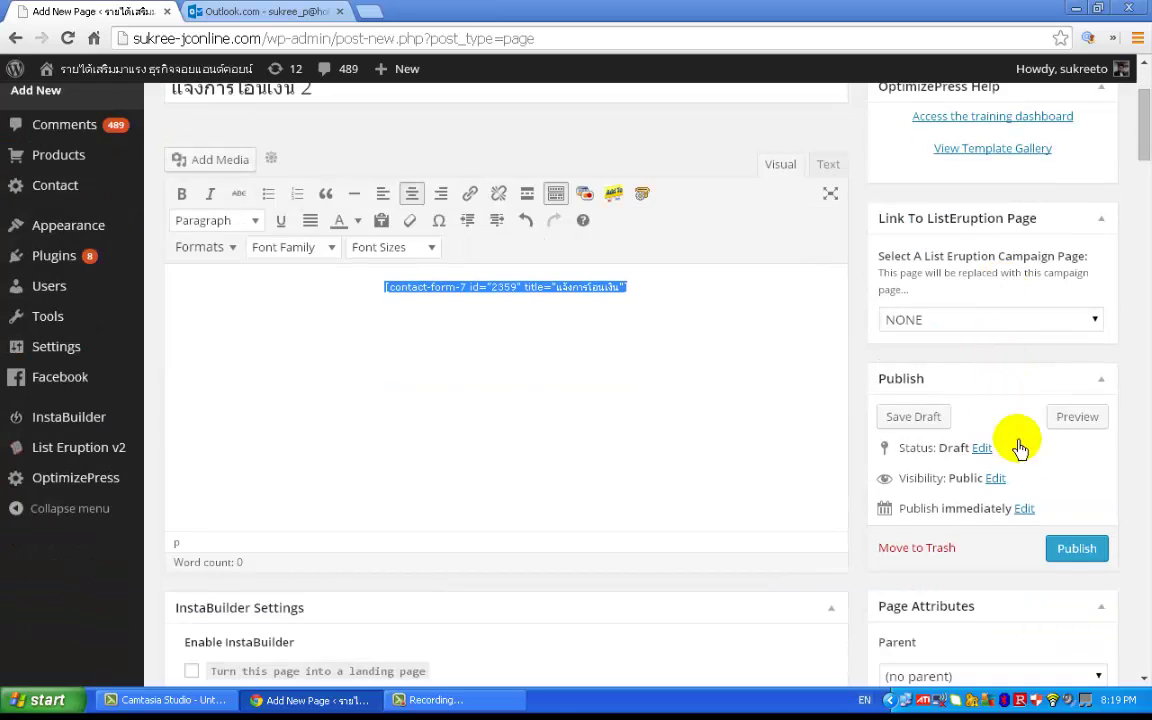
click(1070, 554)
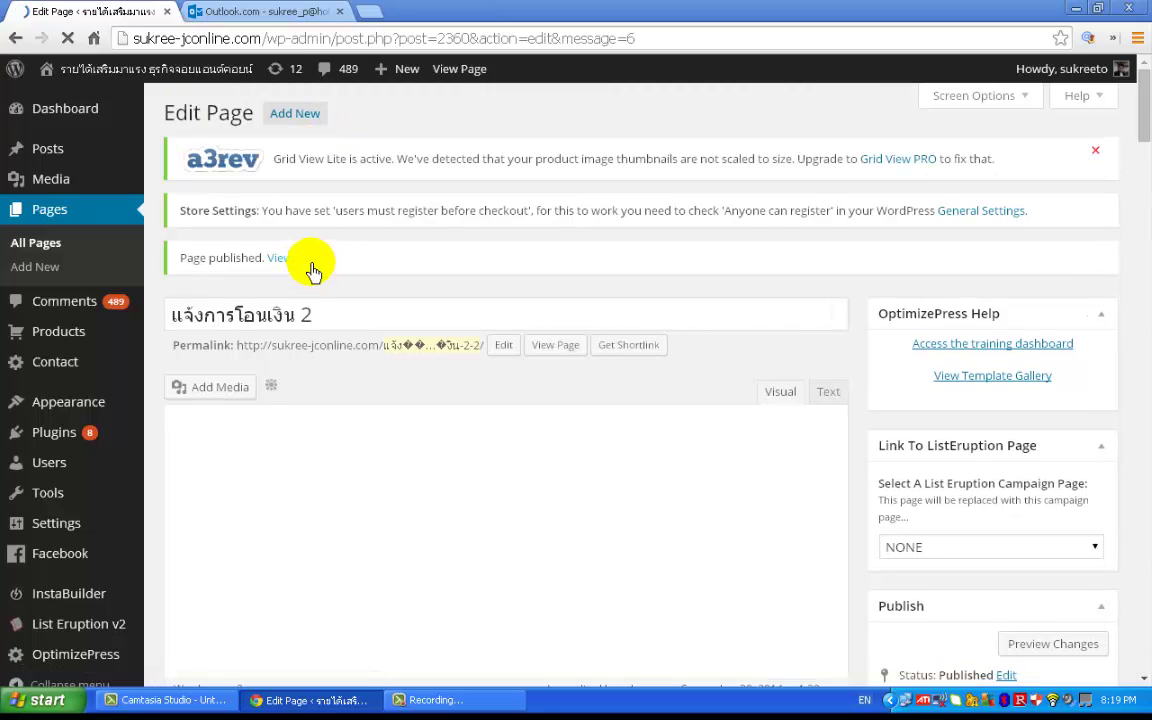
click(309, 266)
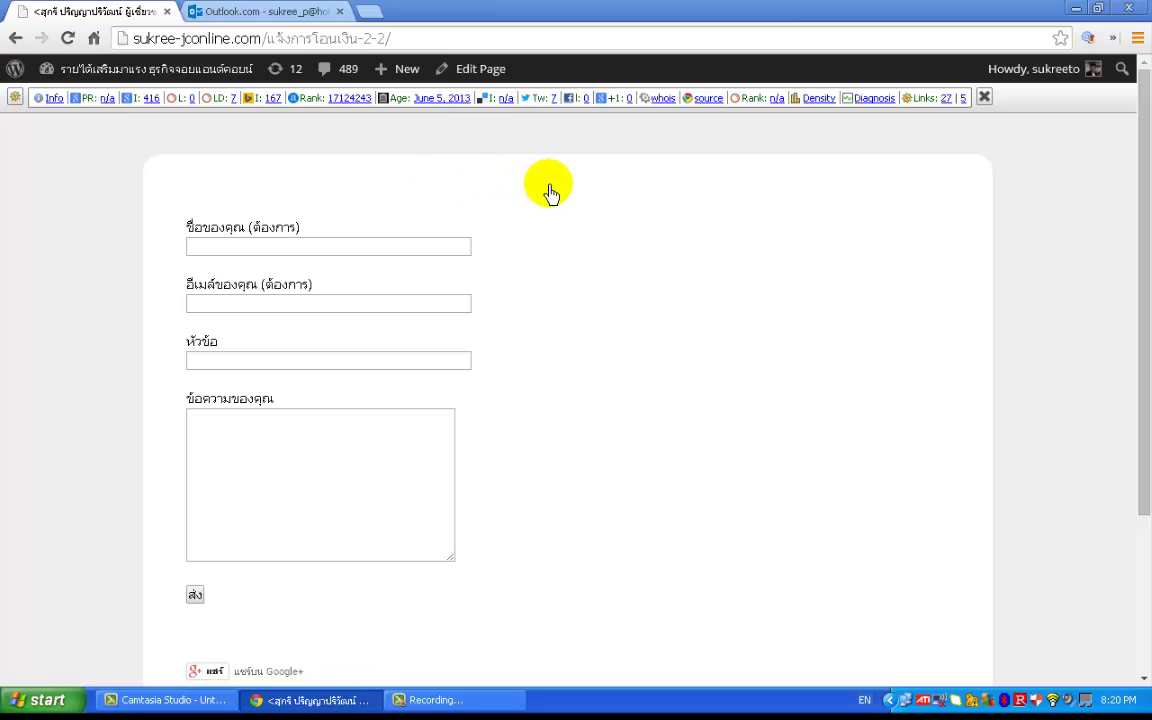
scroll(555, 185, down, 3)
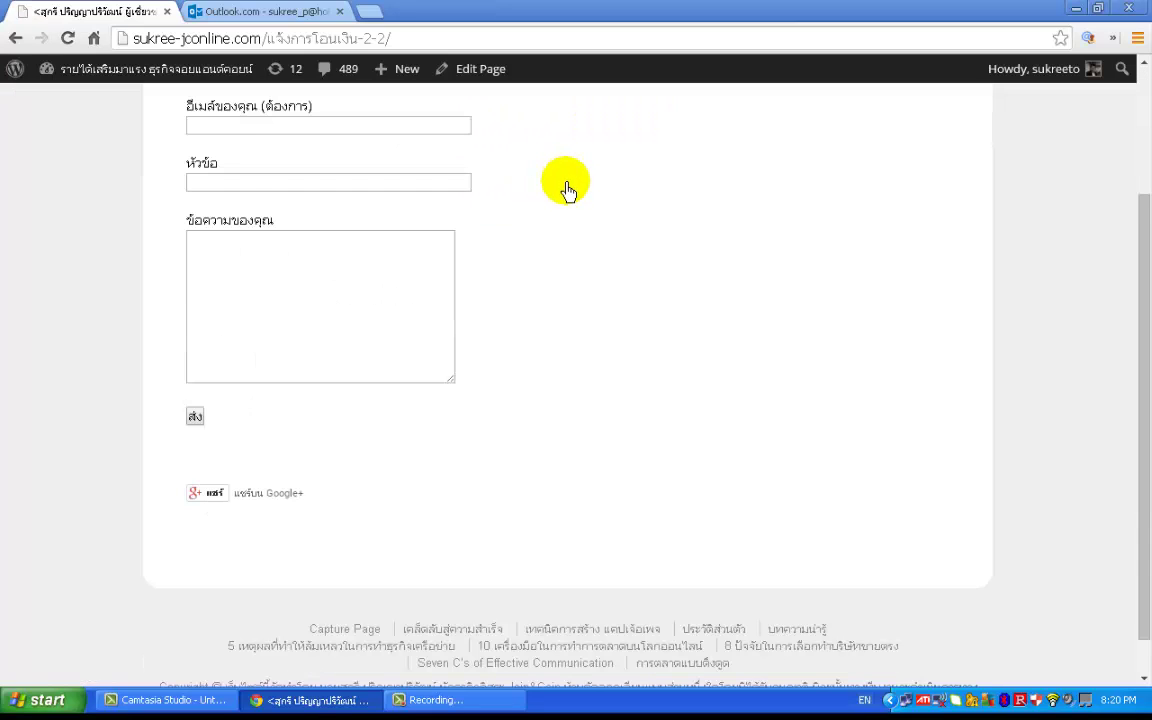
scroll(566, 190, up, 3)
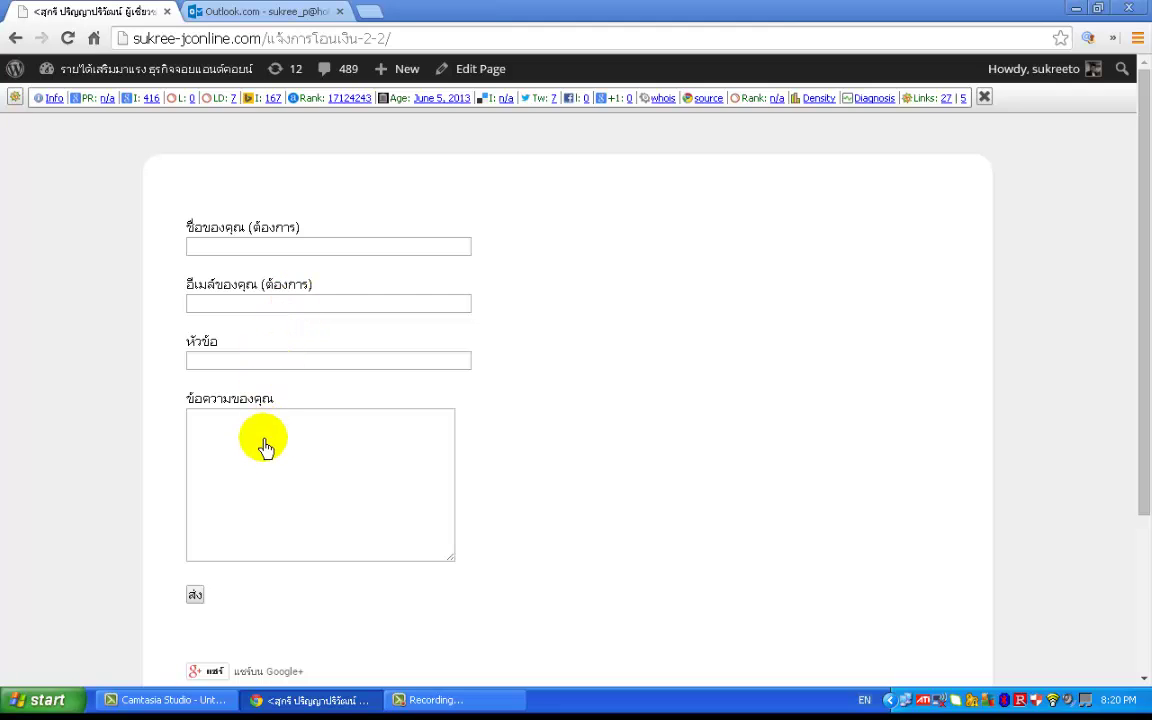
scroll(250, 463, down, 1)
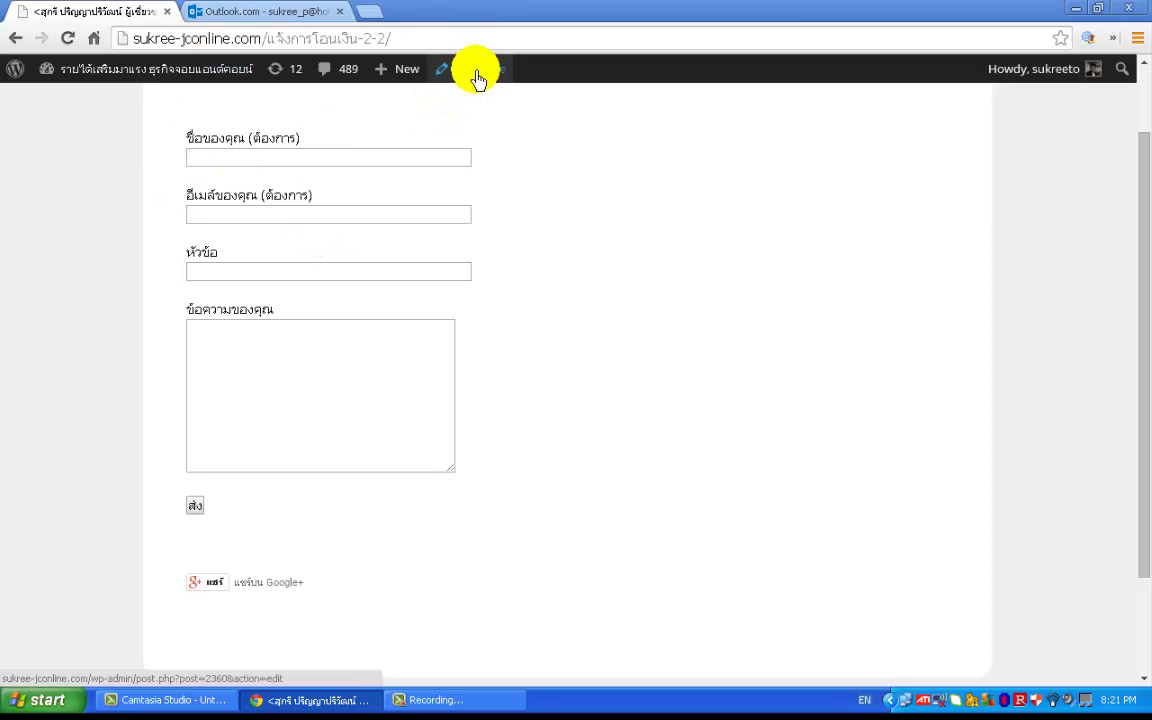
Open the site's wp-admin dashboard in a new browser tab
click(362, 12)
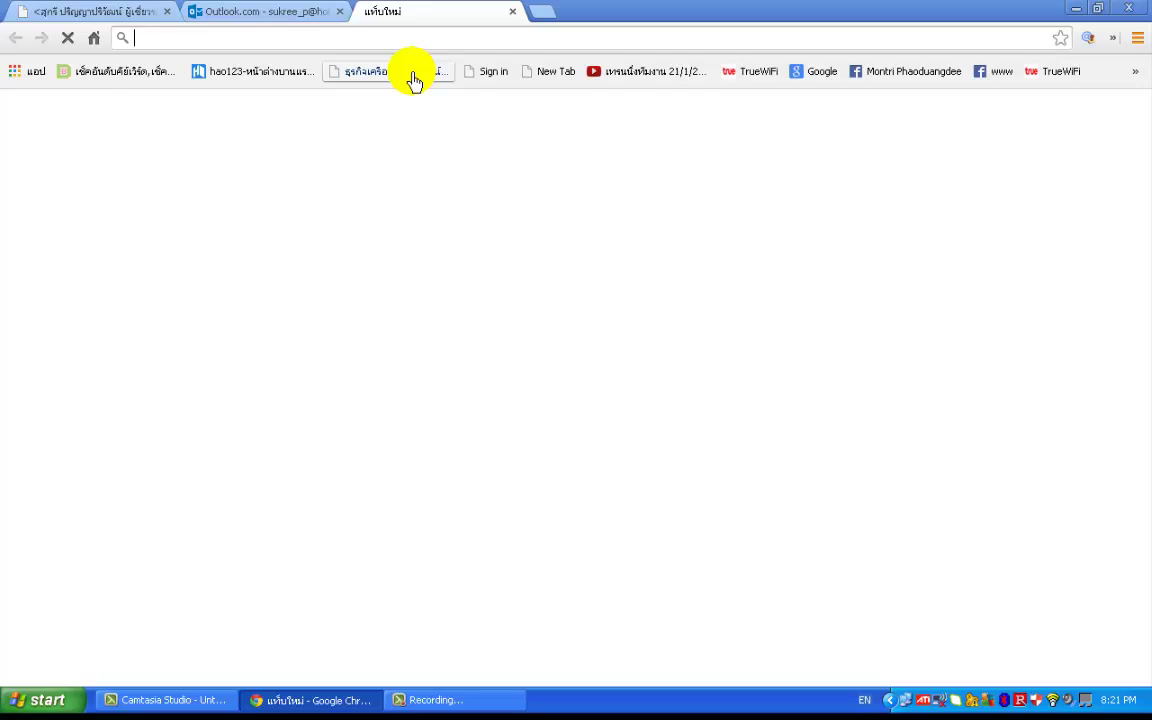
text(sukree-jconline.com)
click(404, 98)
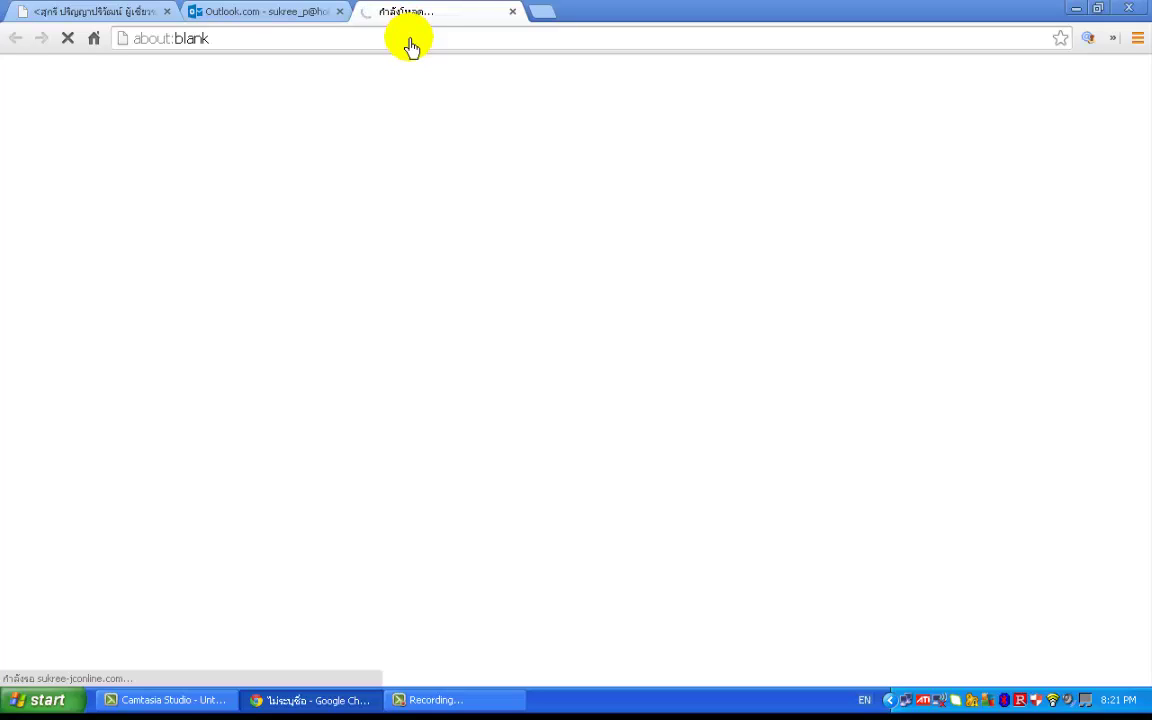
click(409, 42)
text(sukree-jconline.com)
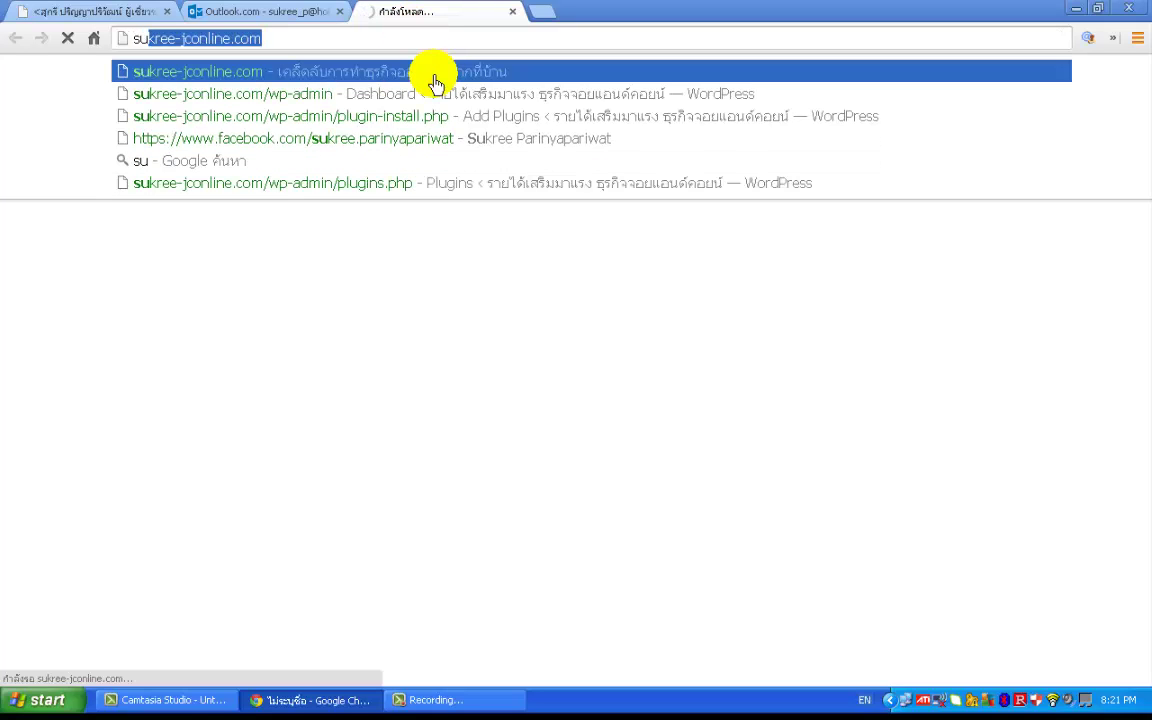
click(426, 94)
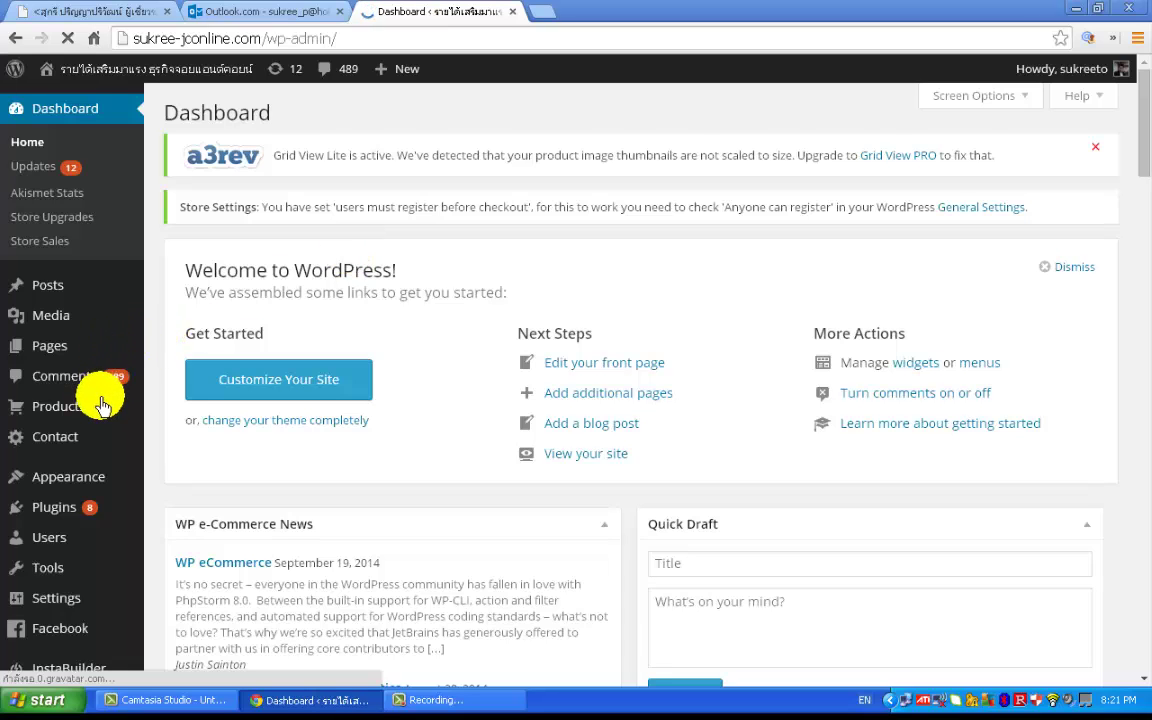
Open the "แจ้งการโอนเงิน" form from the contact forms list for editing
scroll(82, 424, down, 1)
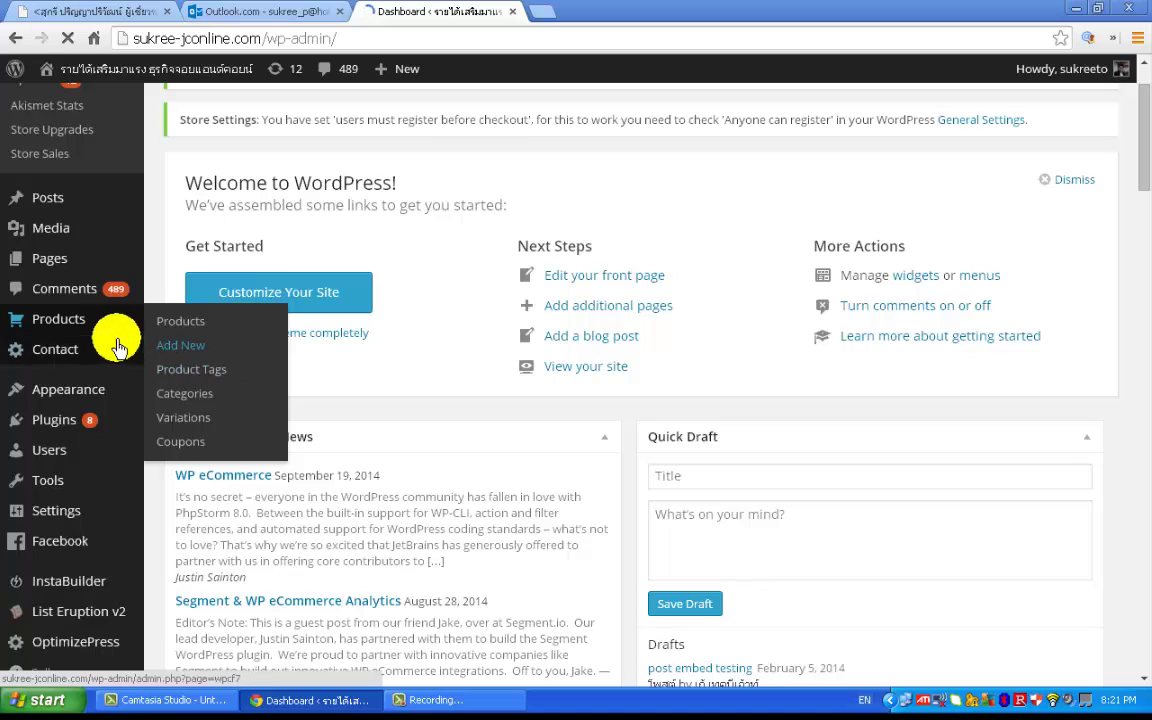
mouse_move(89, 360)
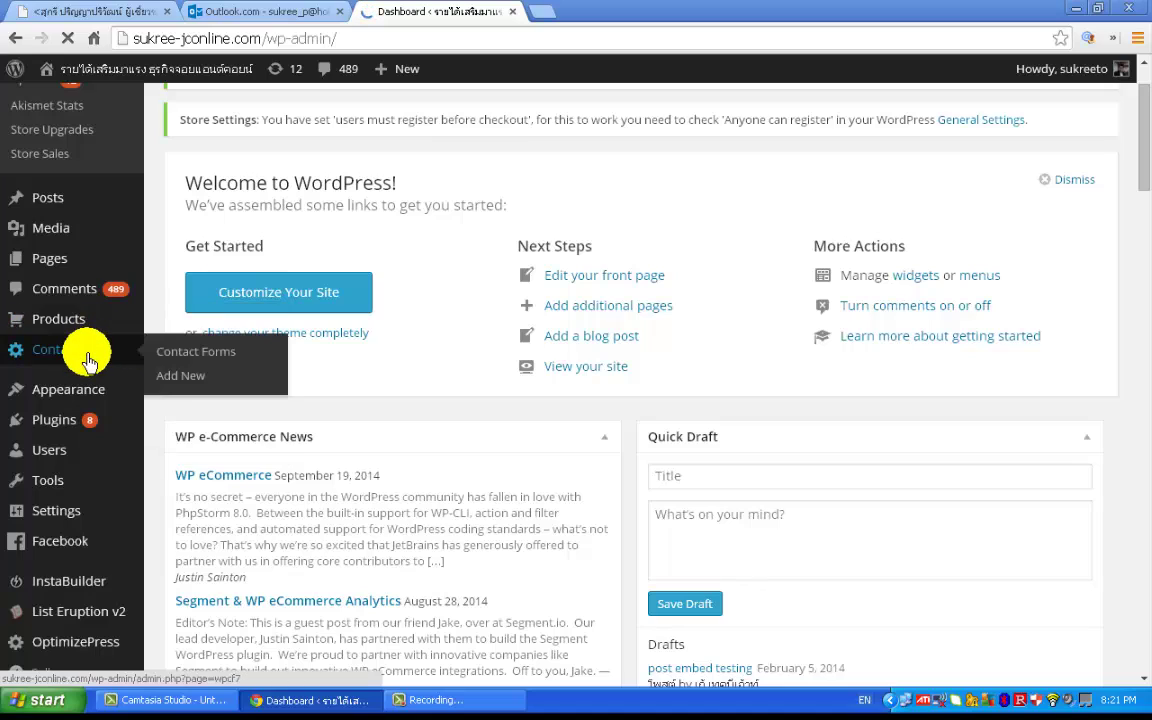
click(179, 360)
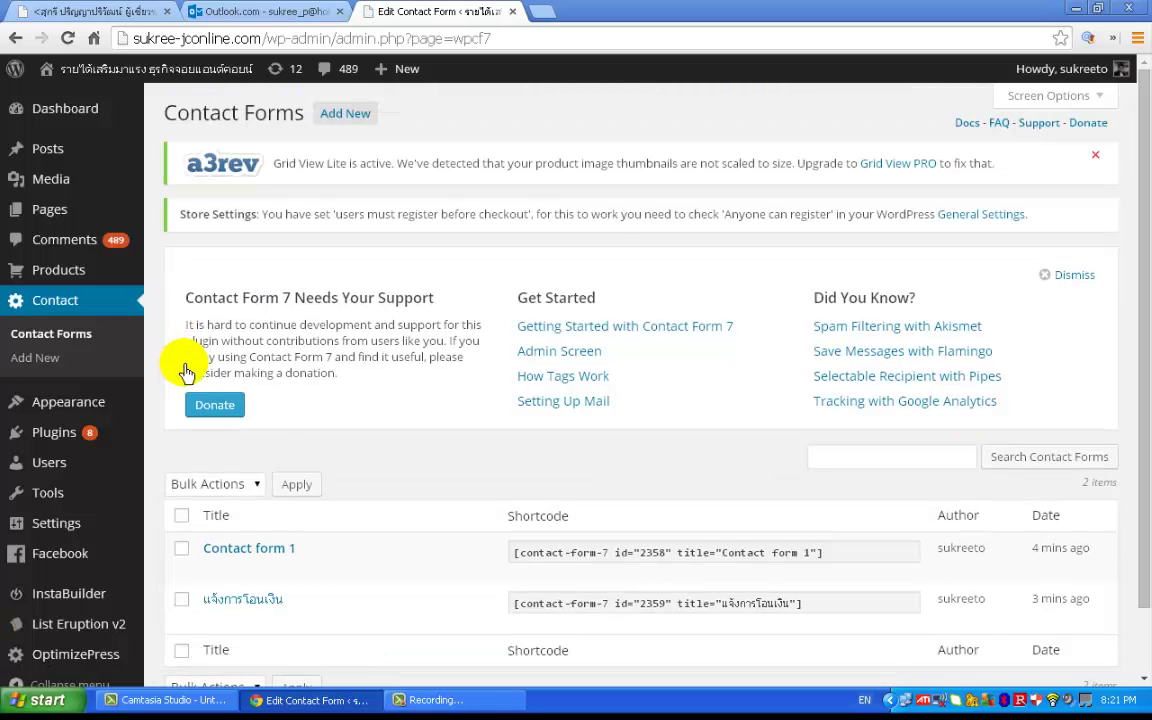
scroll(257, 532, down, 3)
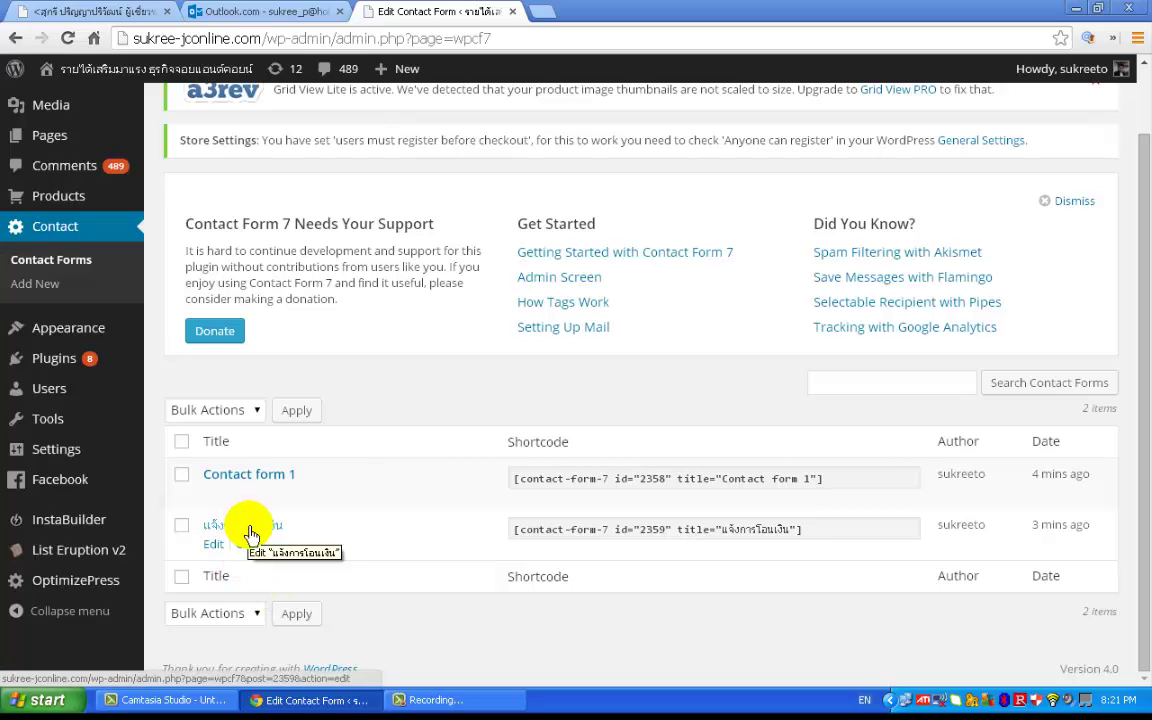
click(220, 538)
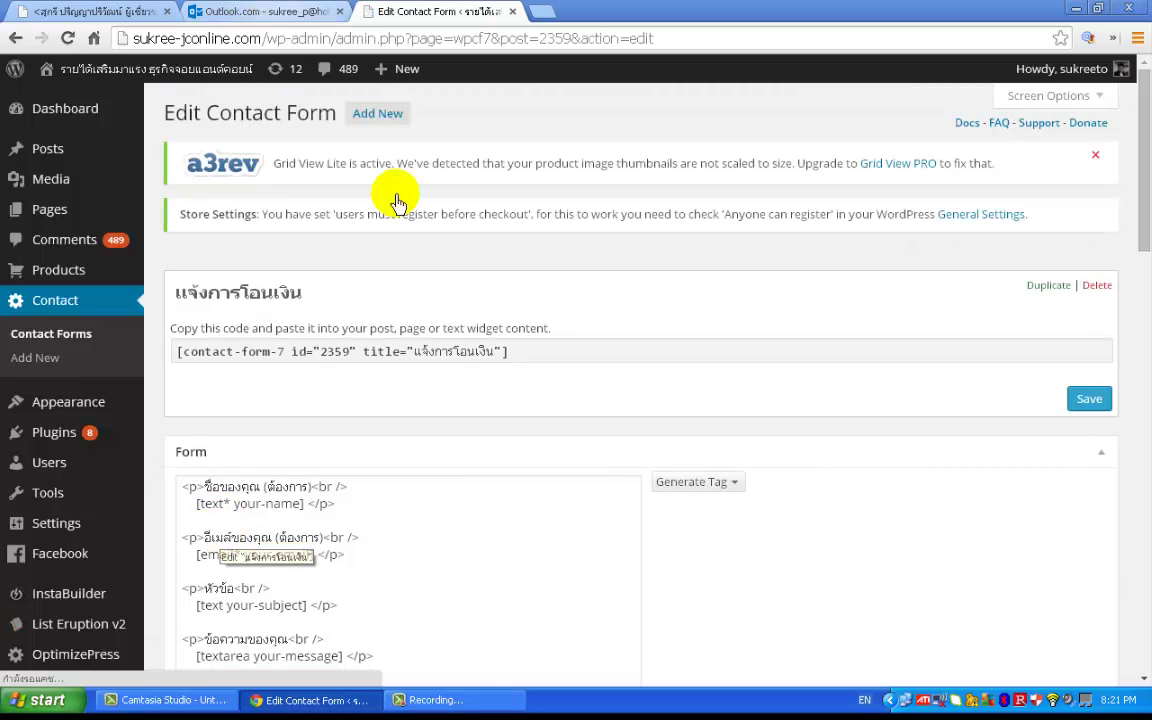
Insert two extra blank lines between the your-subject and your-message fields in the form template
scroll(447, 458, down, 2)
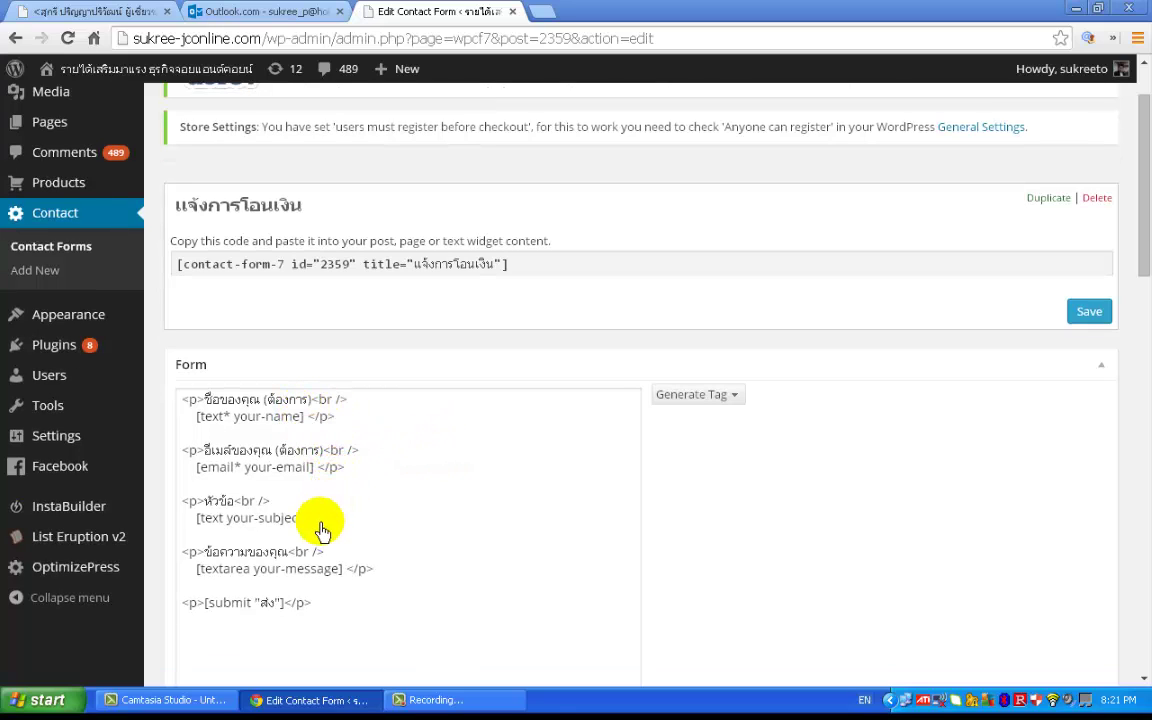
scroll(312, 525, down, 4)
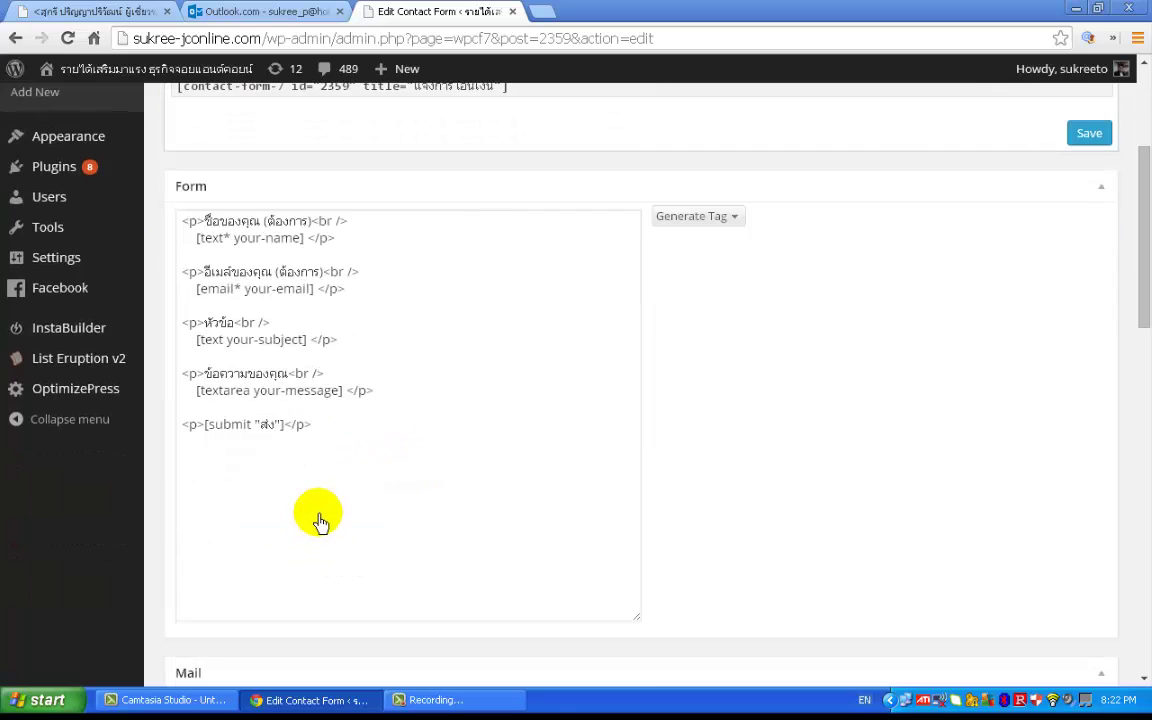
click(387, 353)
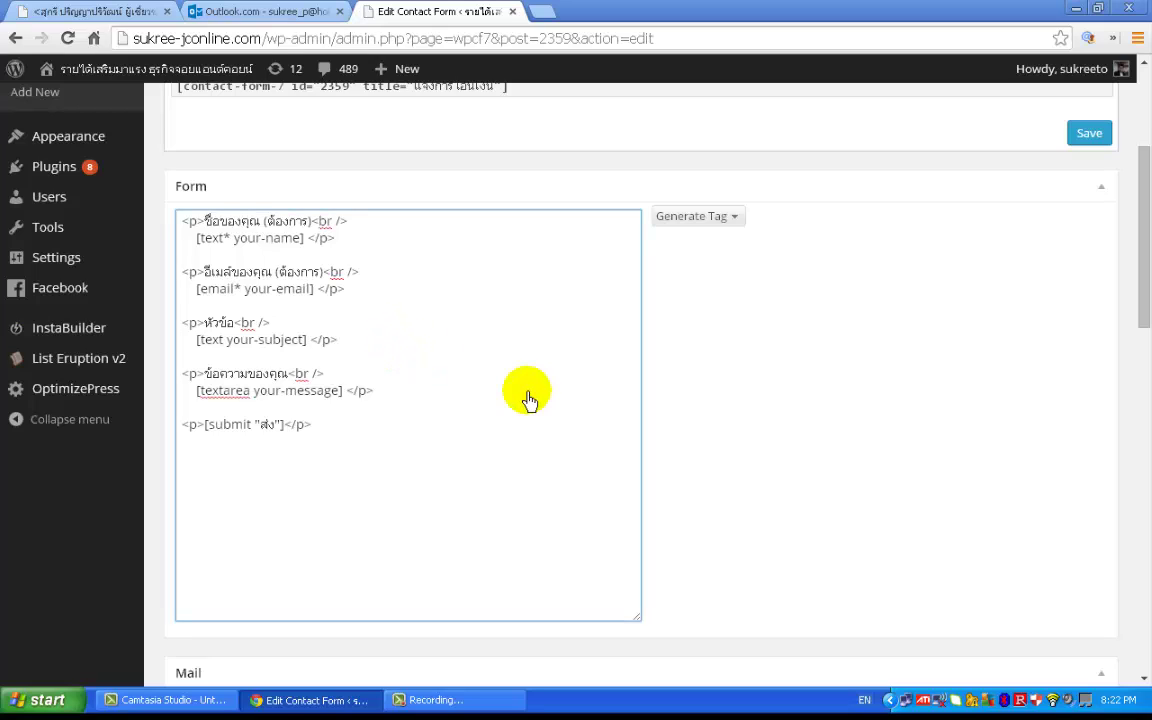
key(Return)
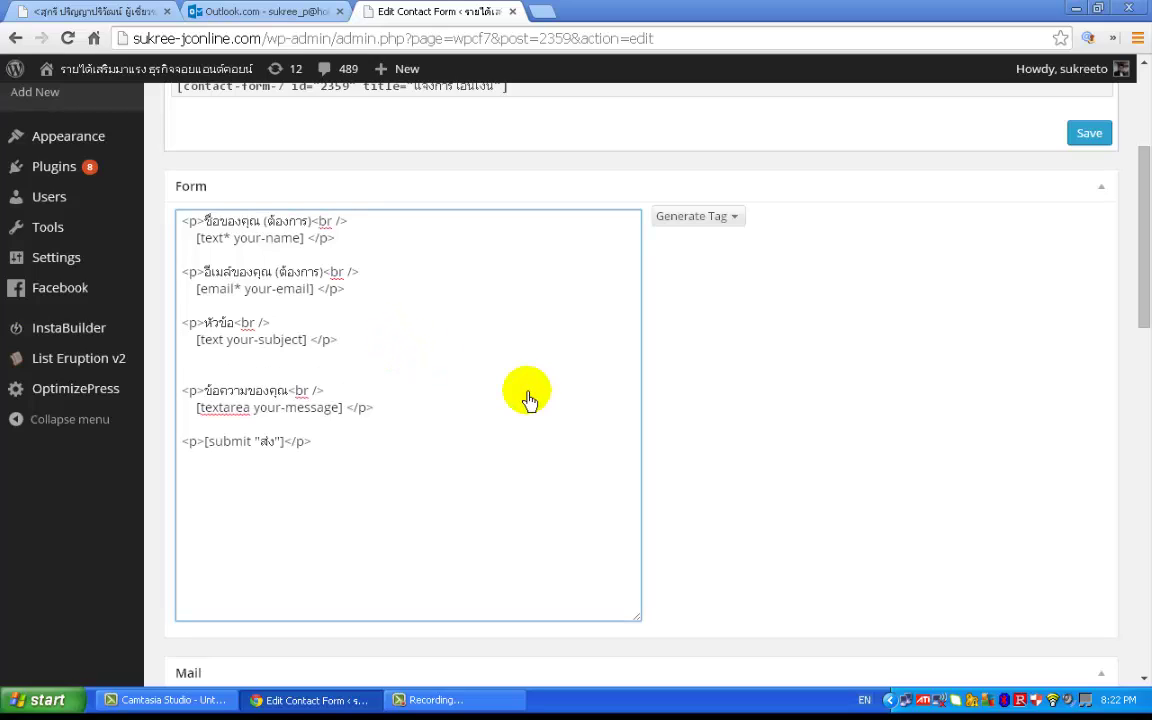
key(Return)
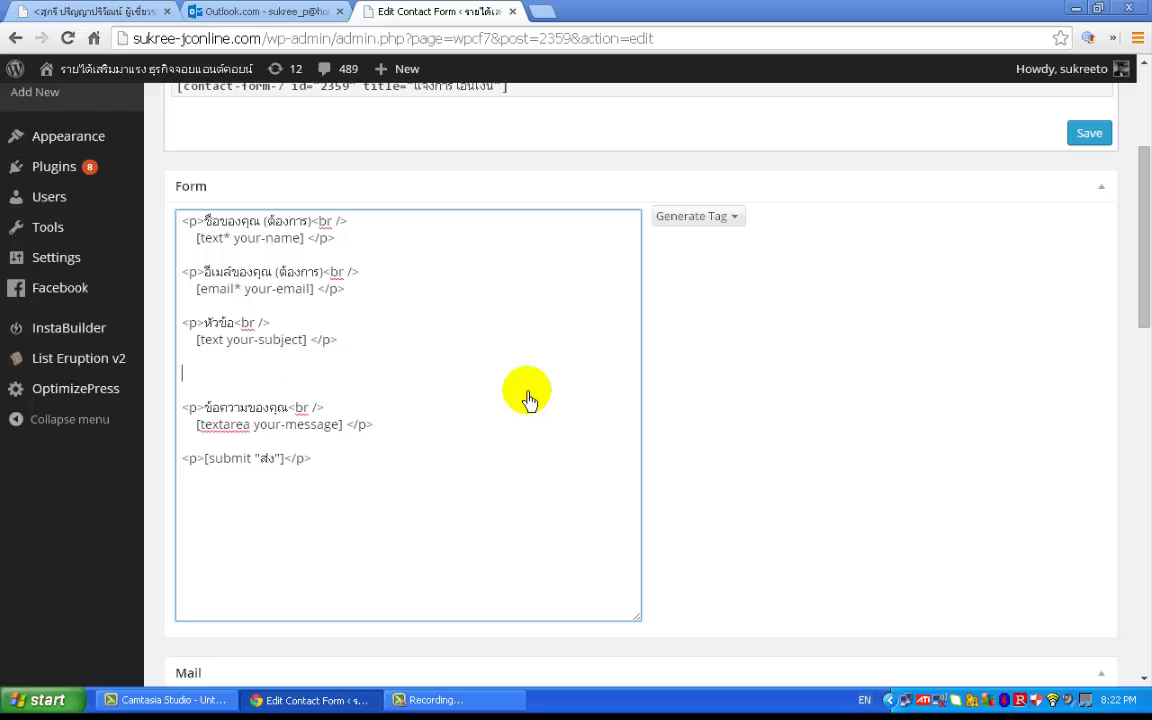
Copy the subject label line "<p>หัวข้อ<br />" into the blank gap above the message field
drag(270, 322, 185, 324)
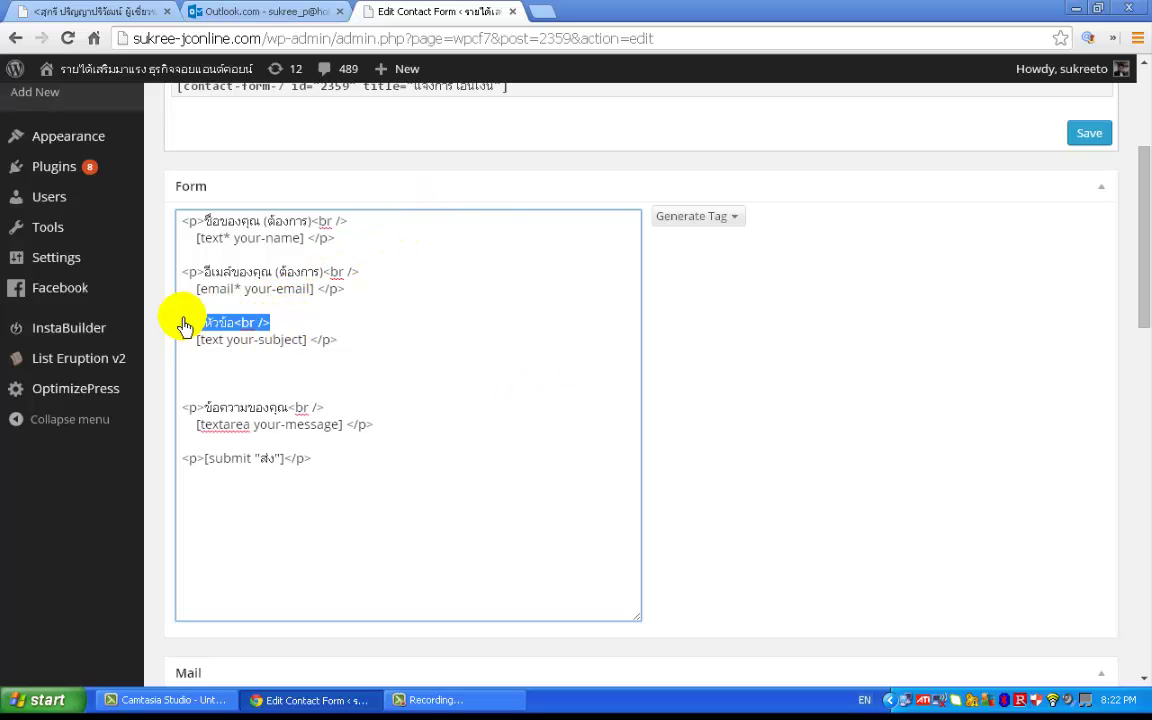
right_click(185, 324)
click(231, 410)
click(213, 386)
right_click(212, 379)
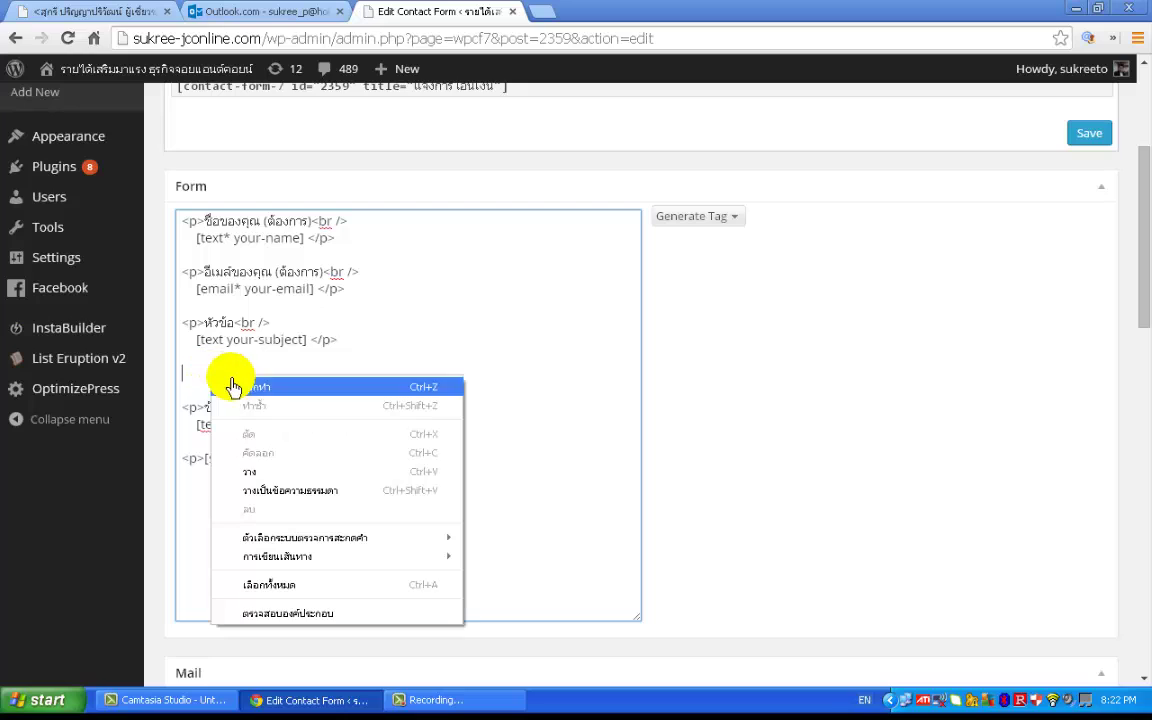
click(249, 471)
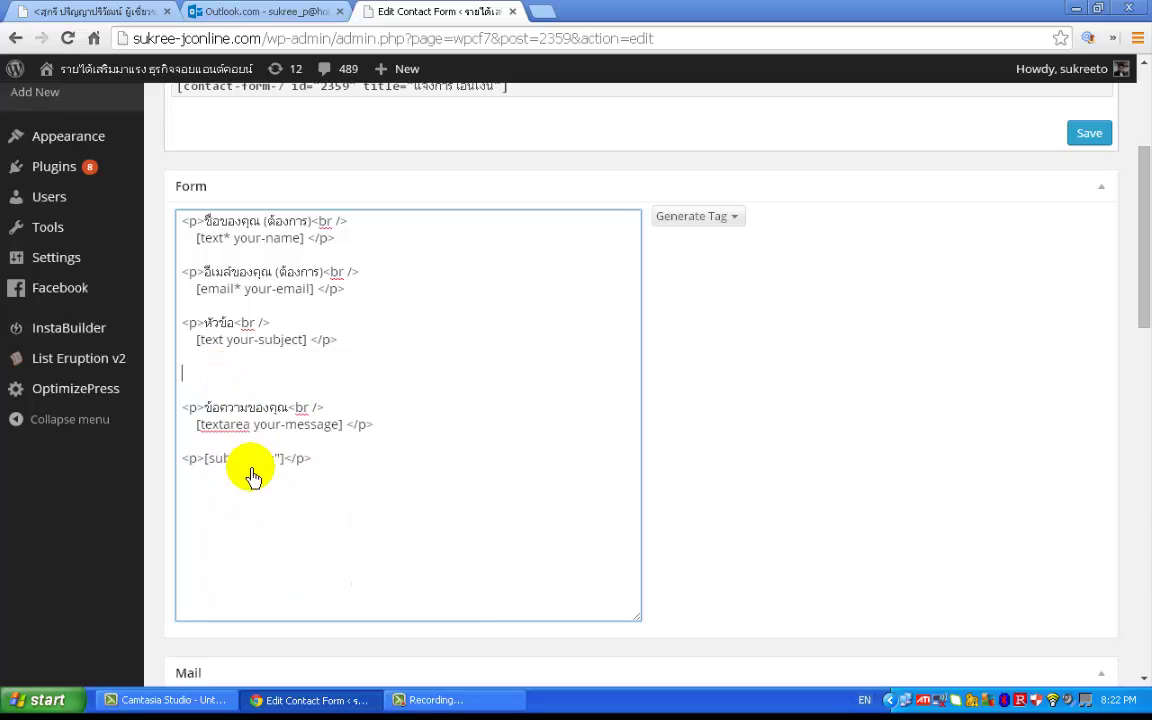
Replace the label text "หัวข้อ" in the copied line with "ธนาค"
double_click(230, 378)
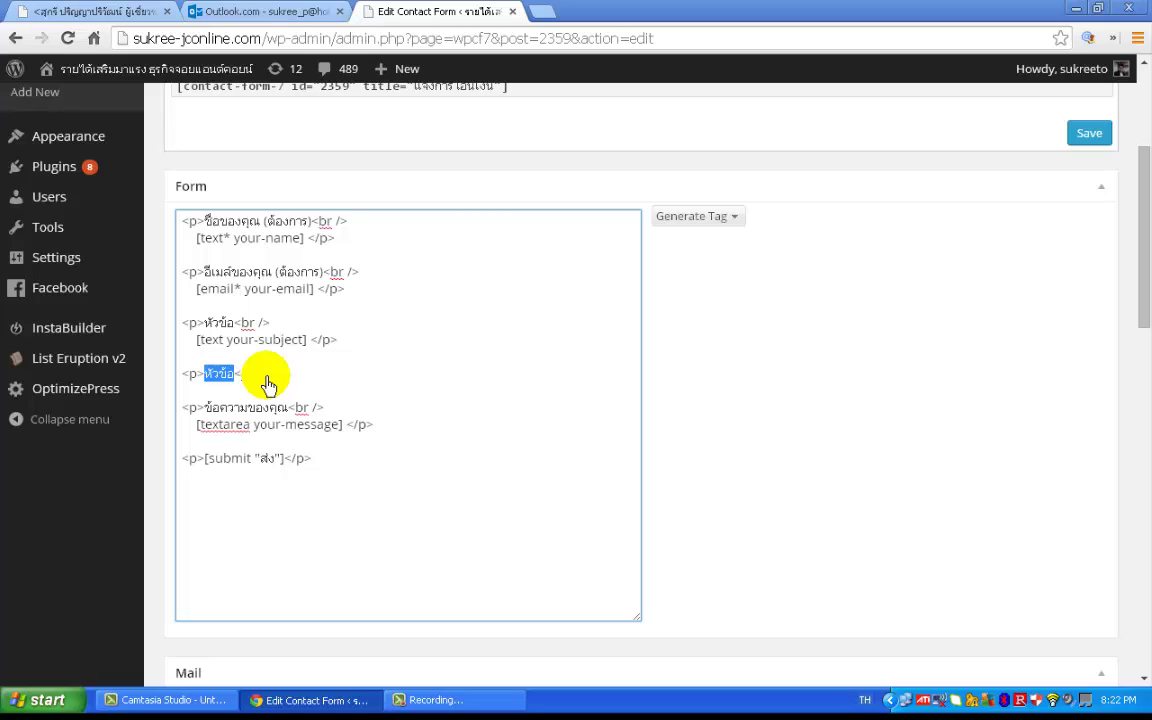
text(ธนาค<)
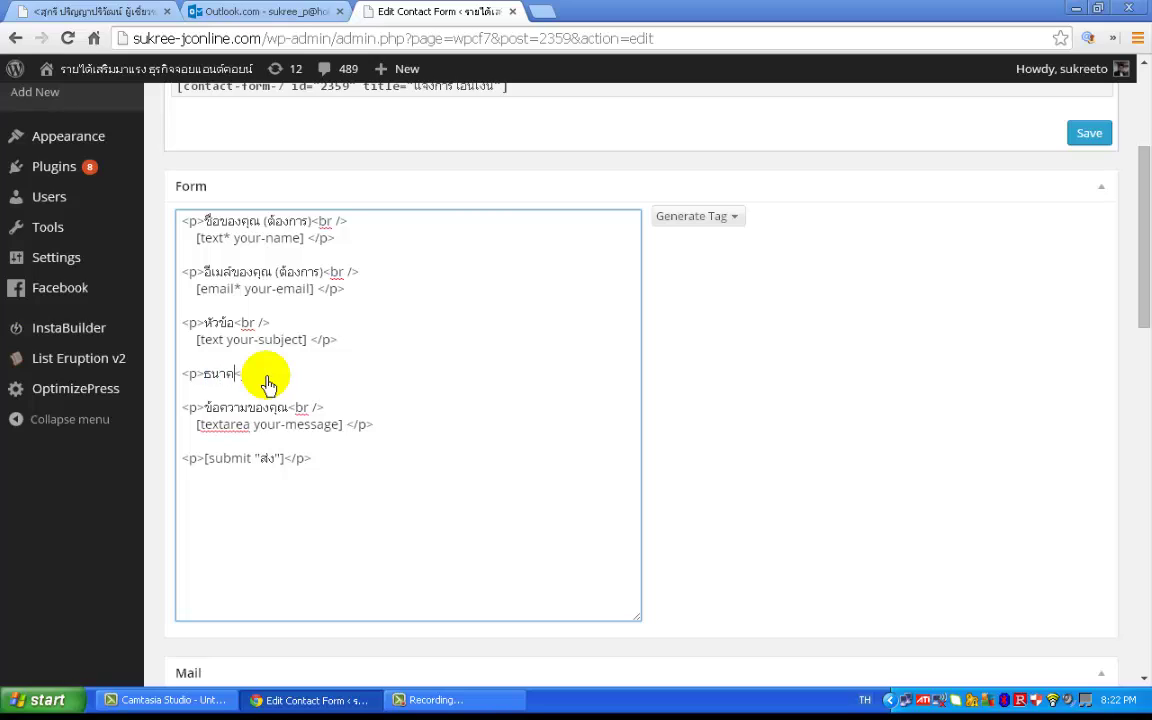